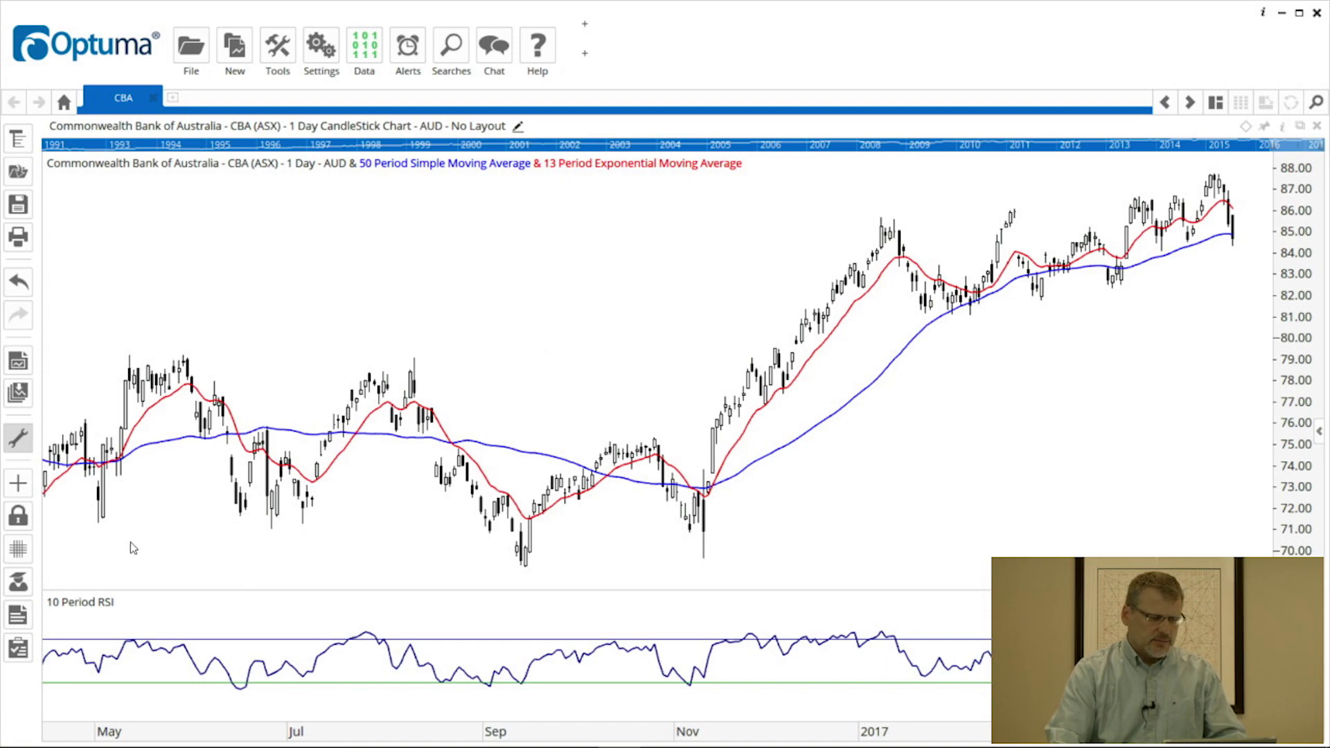
Step: Turn on Training Mode and set the CBA training date to 30 October 2015
{"action": "left_click", "coordinate": [25, 586]}
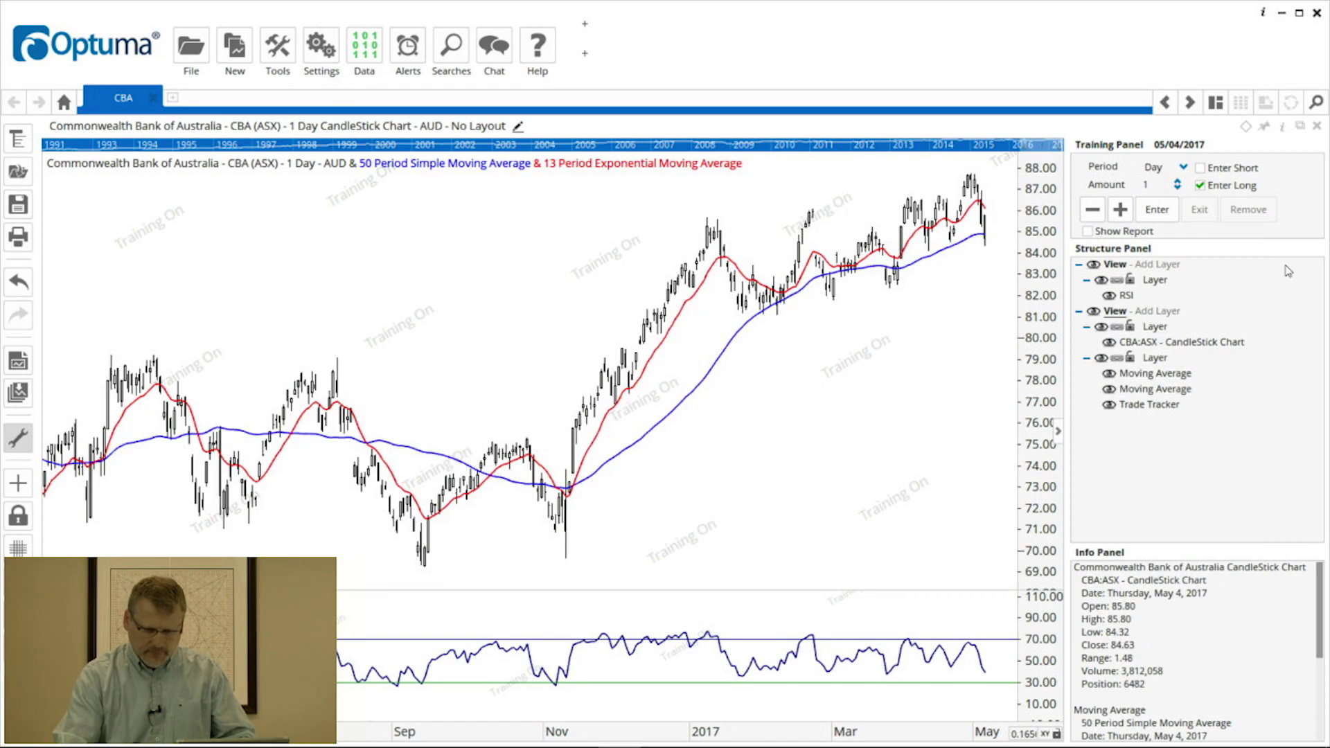
{"action": "left_click", "coordinate": [1187, 147]}
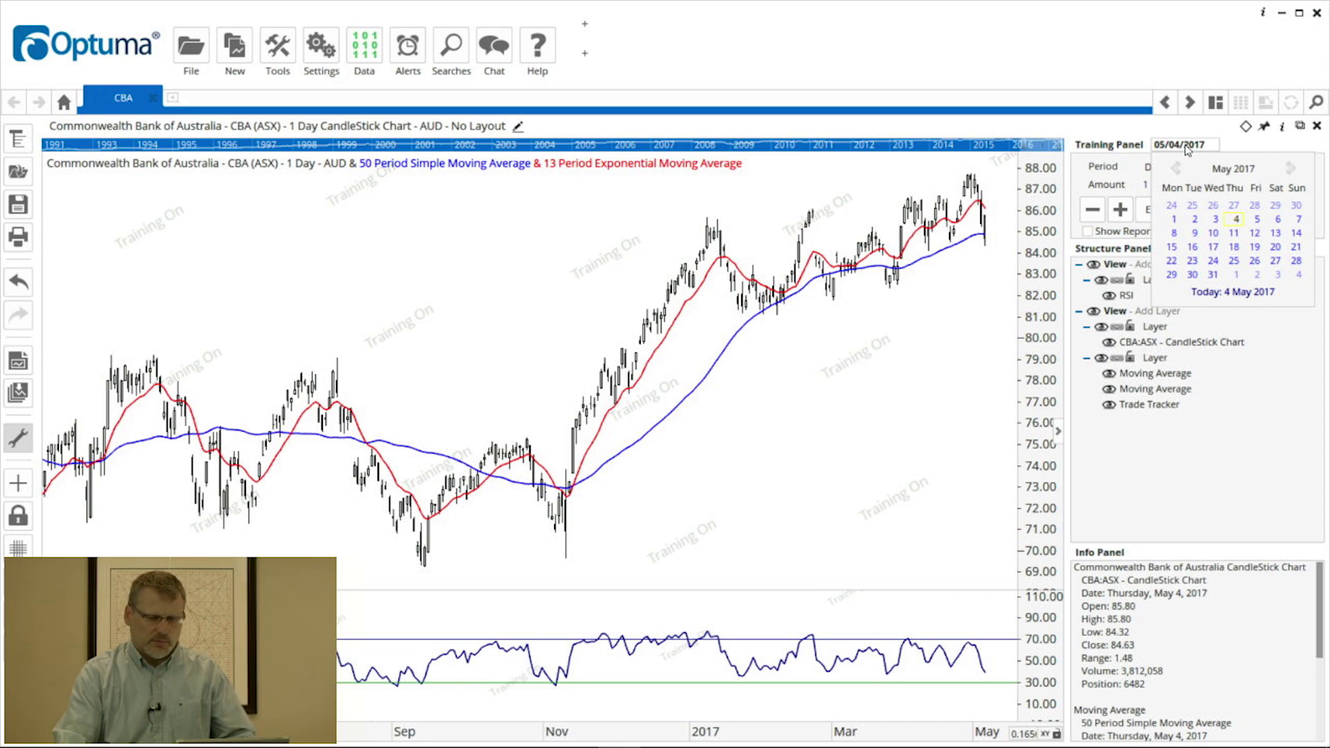
{"action": "left_click", "coordinate": [1233, 169]}
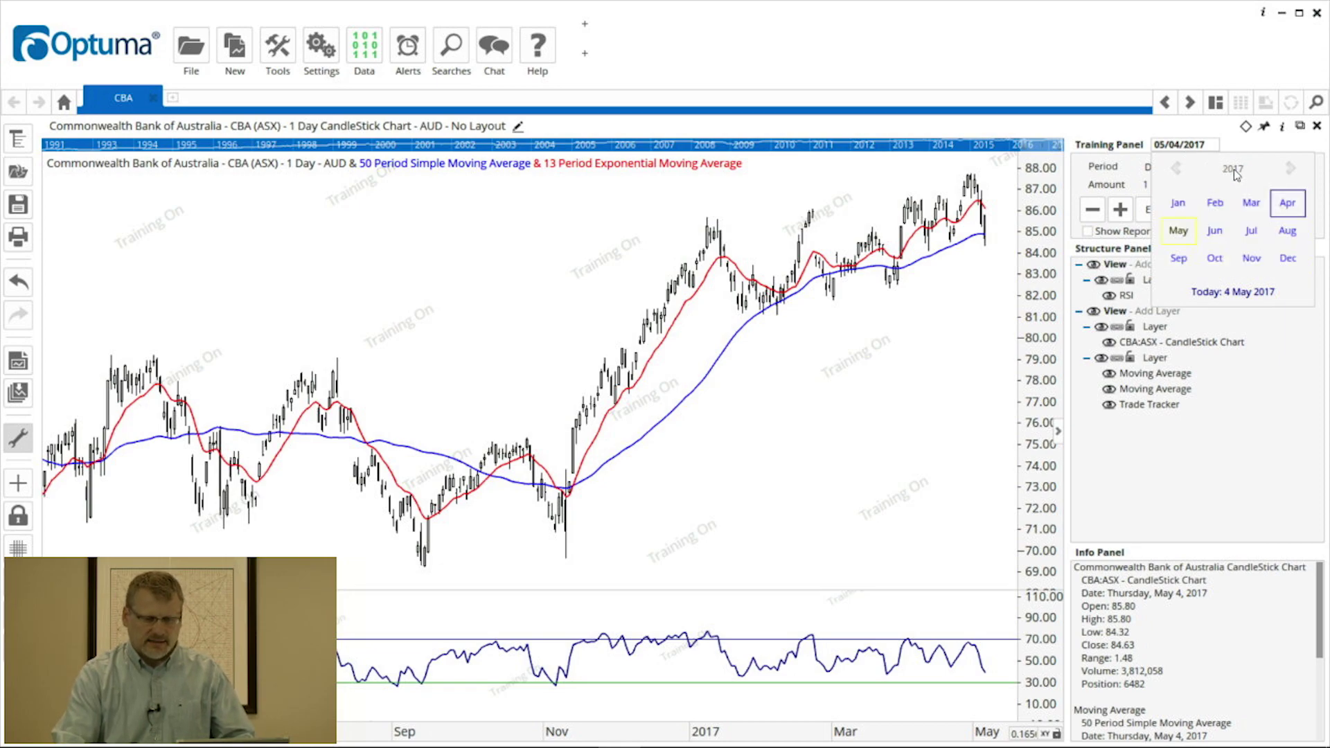
{"action": "left_click", "coordinate": [1234, 168]}
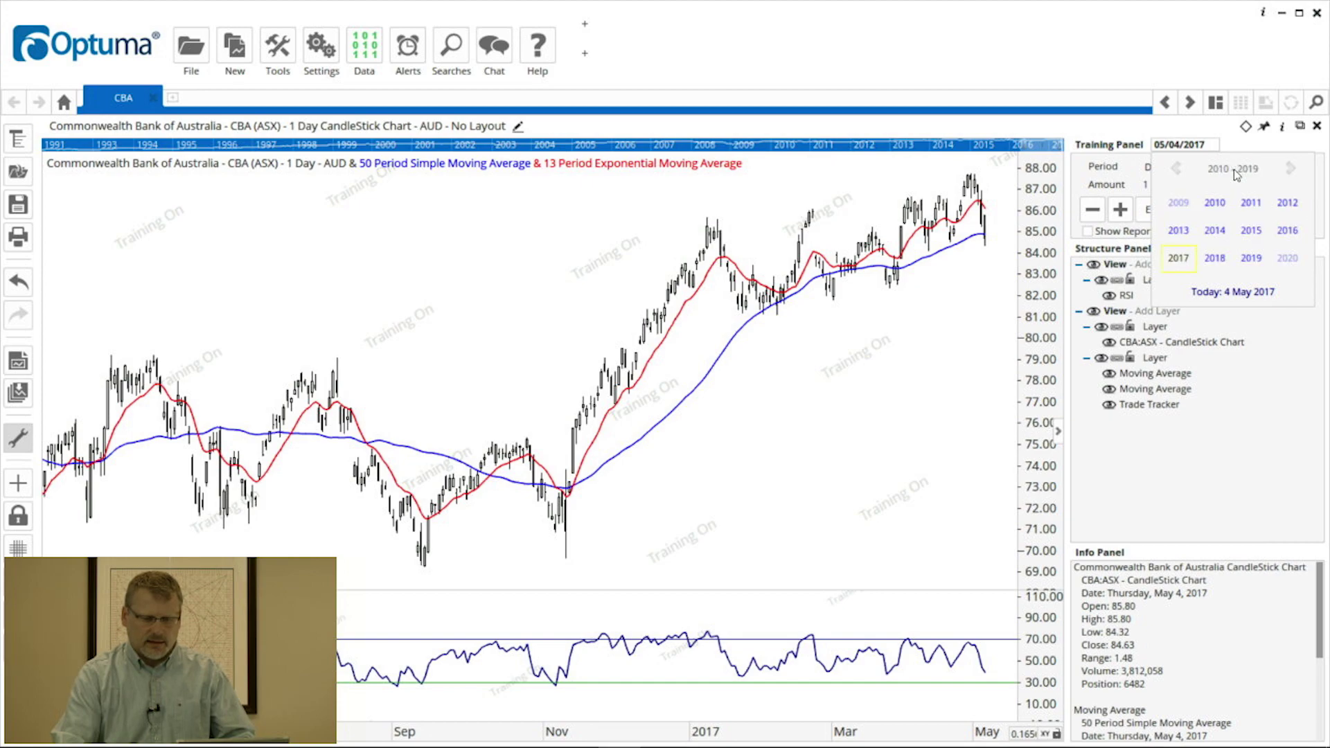
{"action": "left_click", "coordinate": [1260, 235]}
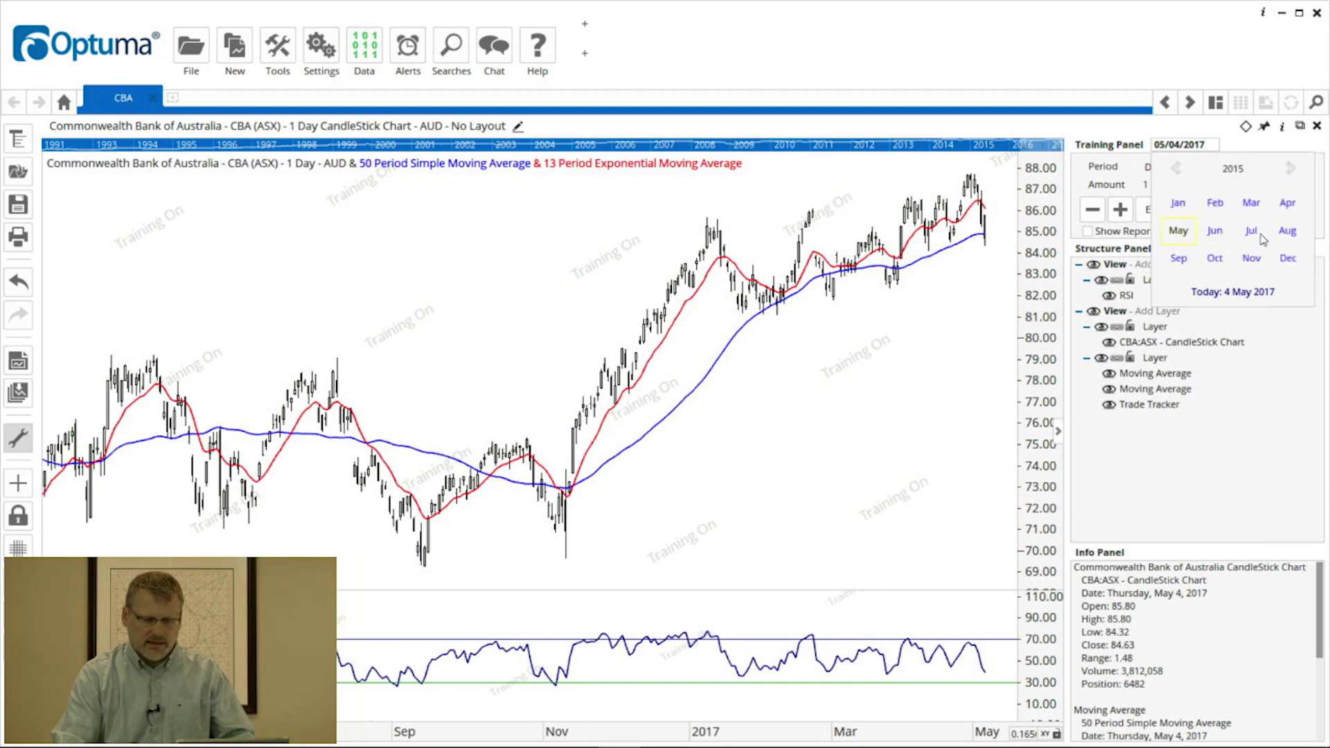
{"action": "left_click", "coordinate": [1216, 258]}
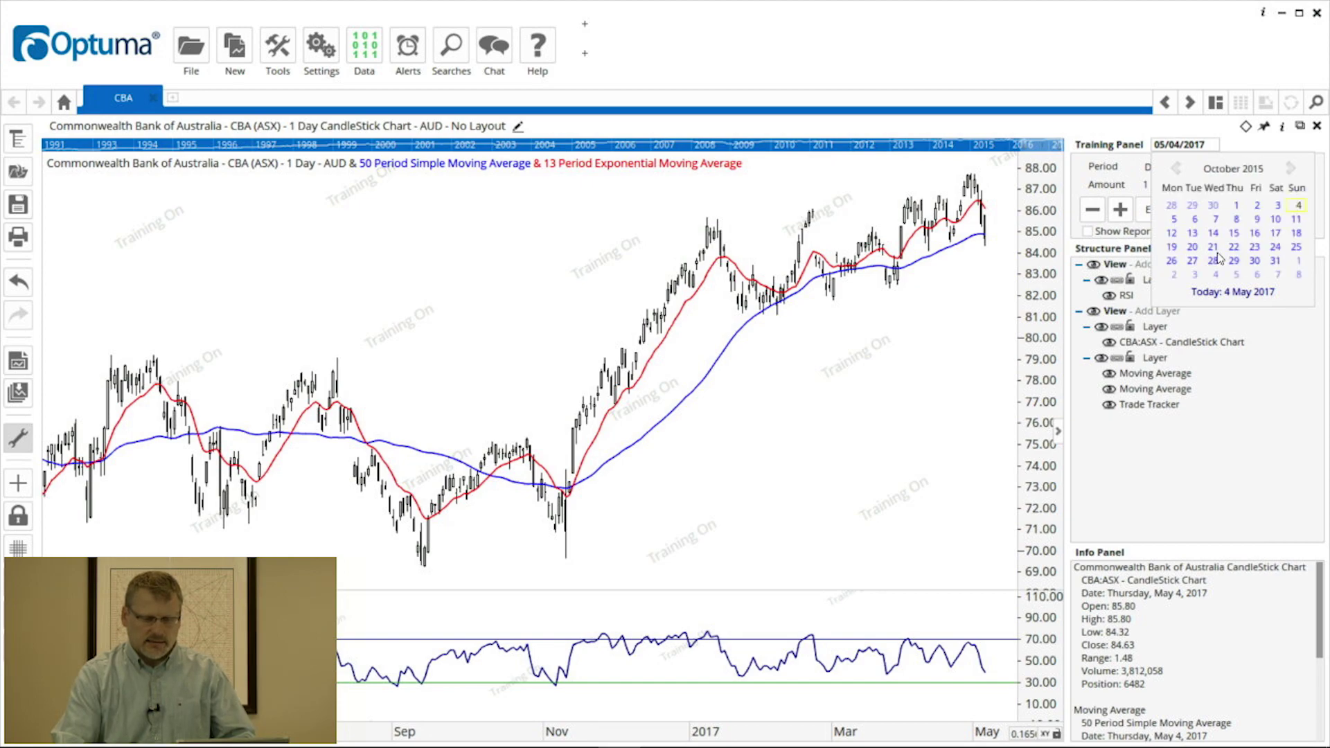
{"action": "left_click", "coordinate": [1255, 261]}
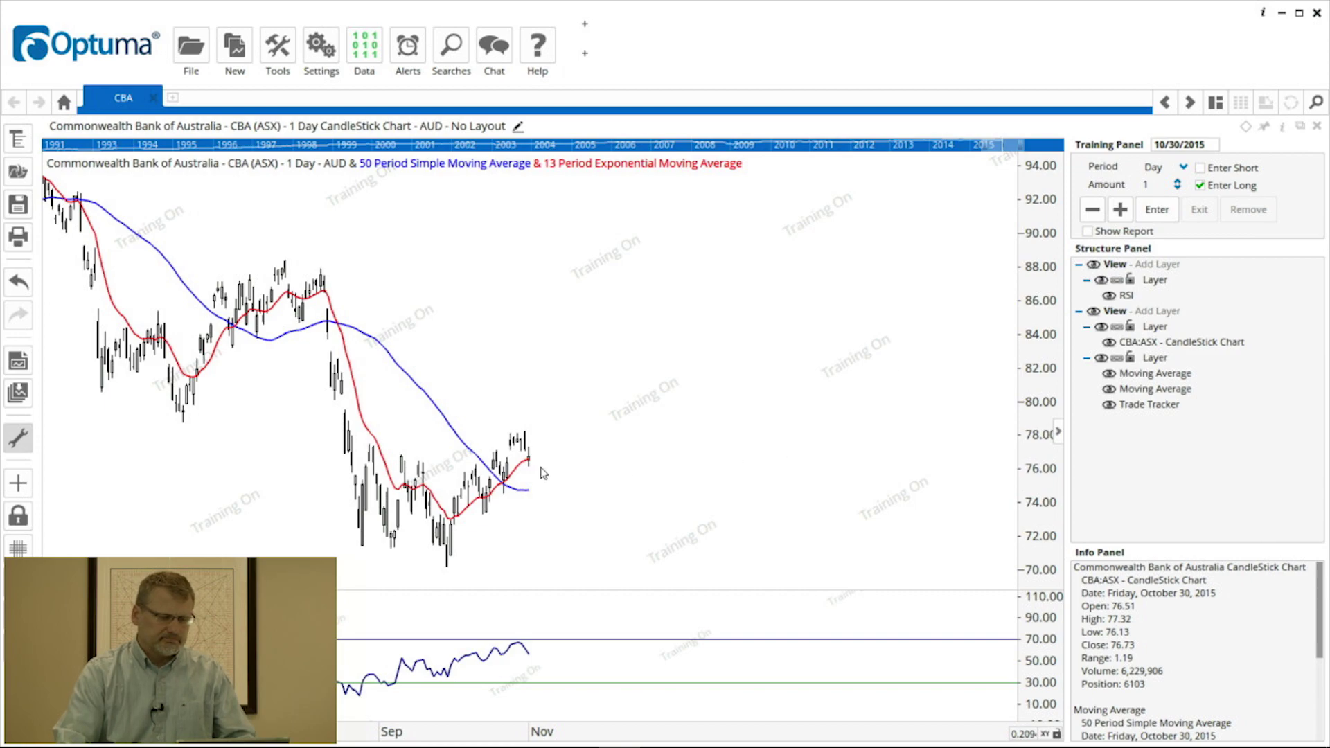
Step: Advance the CBA chart six trading days past 30 October 2015
{"action": "mouse_move", "coordinate": [531, 466]}
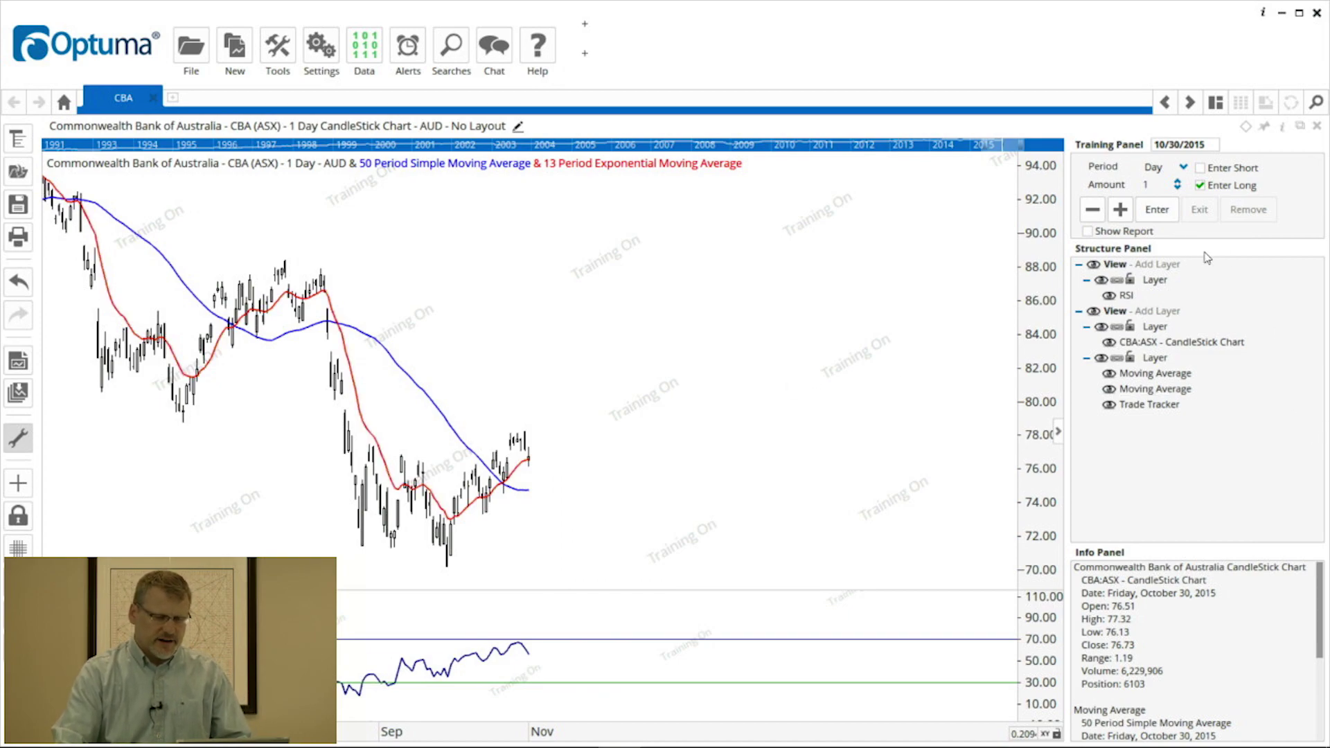
{"action": "left_click", "coordinate": [1121, 210]}
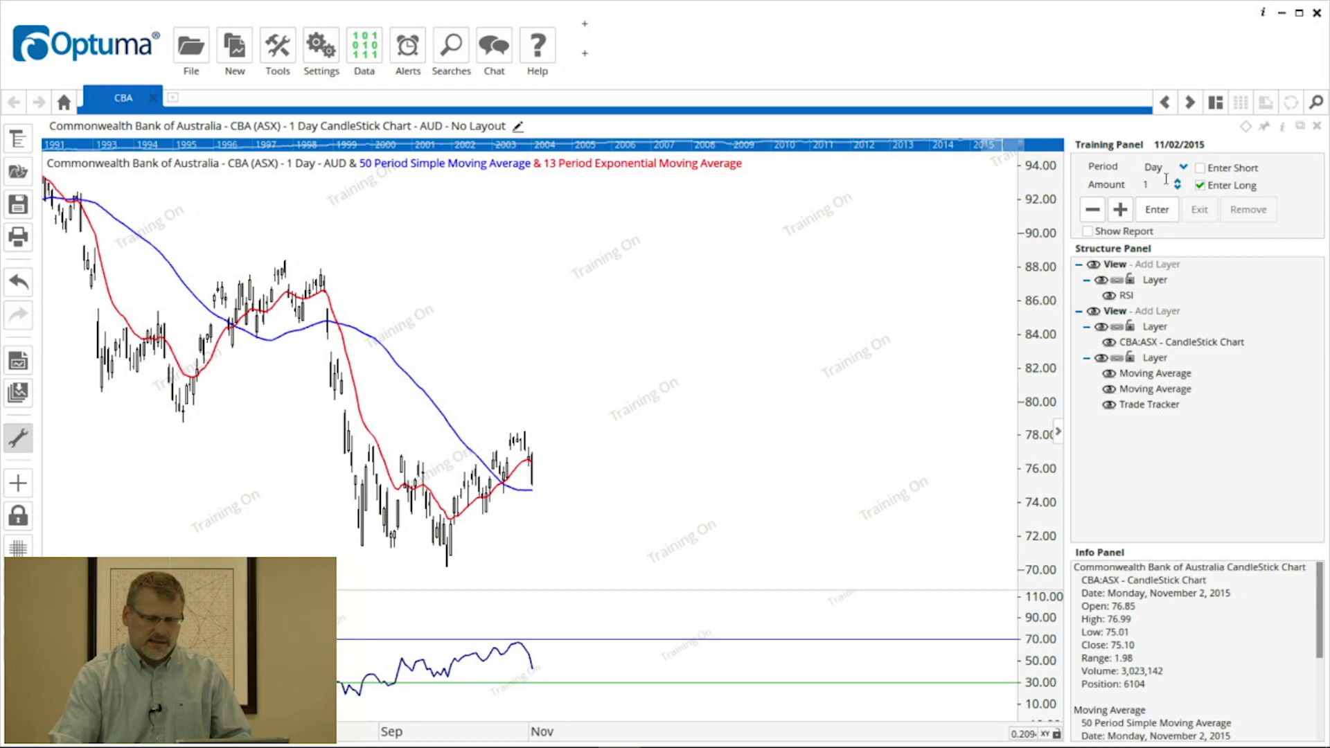
{"action": "left_click", "coordinate": [1121, 209]}
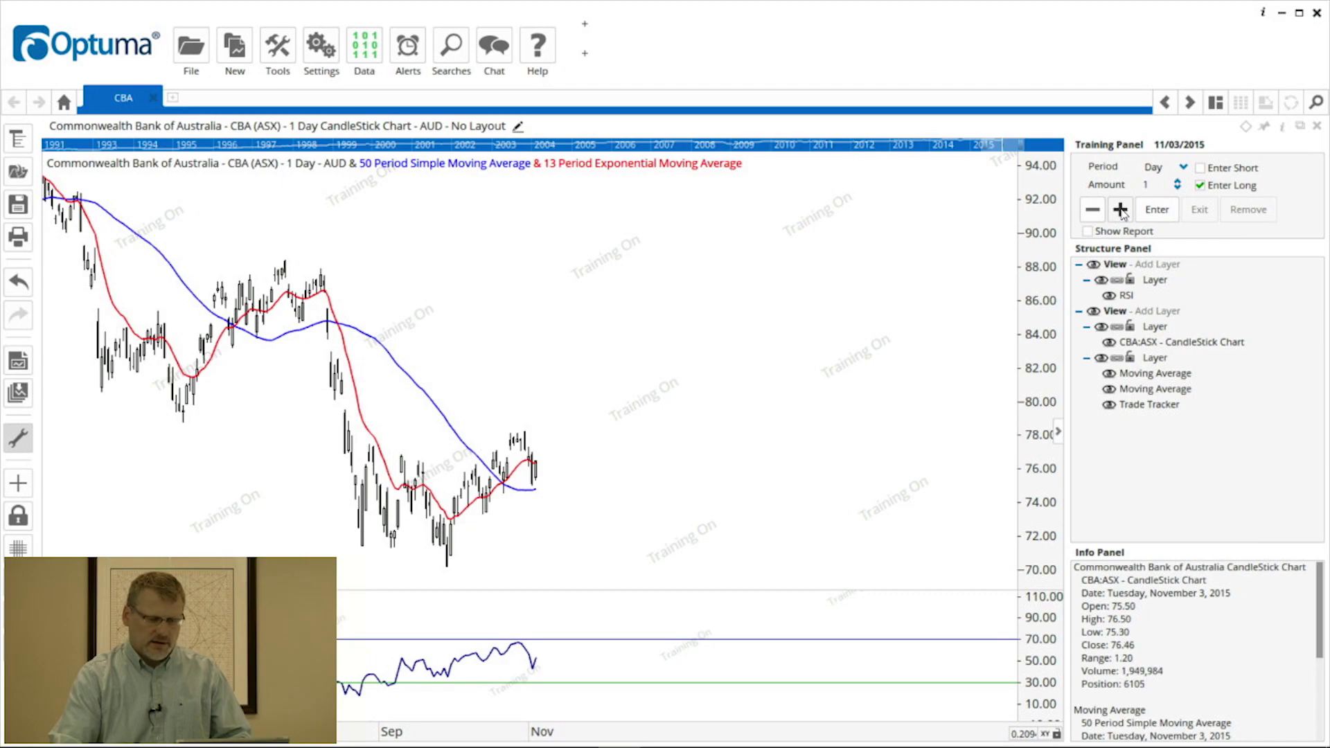
{"action": "left_click", "coordinate": [1119, 209]}
{"action": "left_click", "coordinate": [1120, 209]}
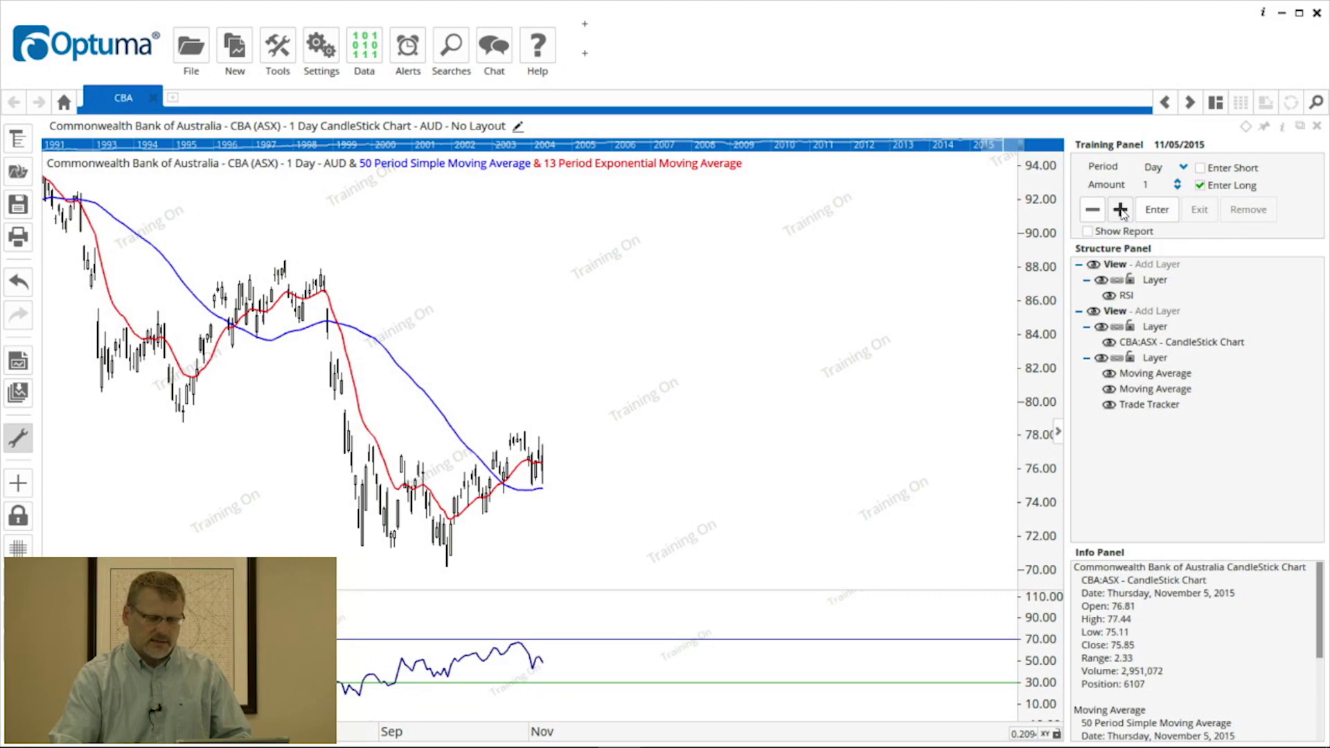
{"action": "left_click", "coordinate": [1120, 209]}
{"action": "left_click", "coordinate": [1120, 209]}
Step: Step back three days, then forward to 12 November 2015 and enter a simulated long trade
{"action": "left_click", "coordinate": [1094, 213]}
{"action": "left_click", "coordinate": [1093, 212]}
{"action": "left_click", "coordinate": [1093, 212]}
{"action": "left_click", "coordinate": [1094, 212]}
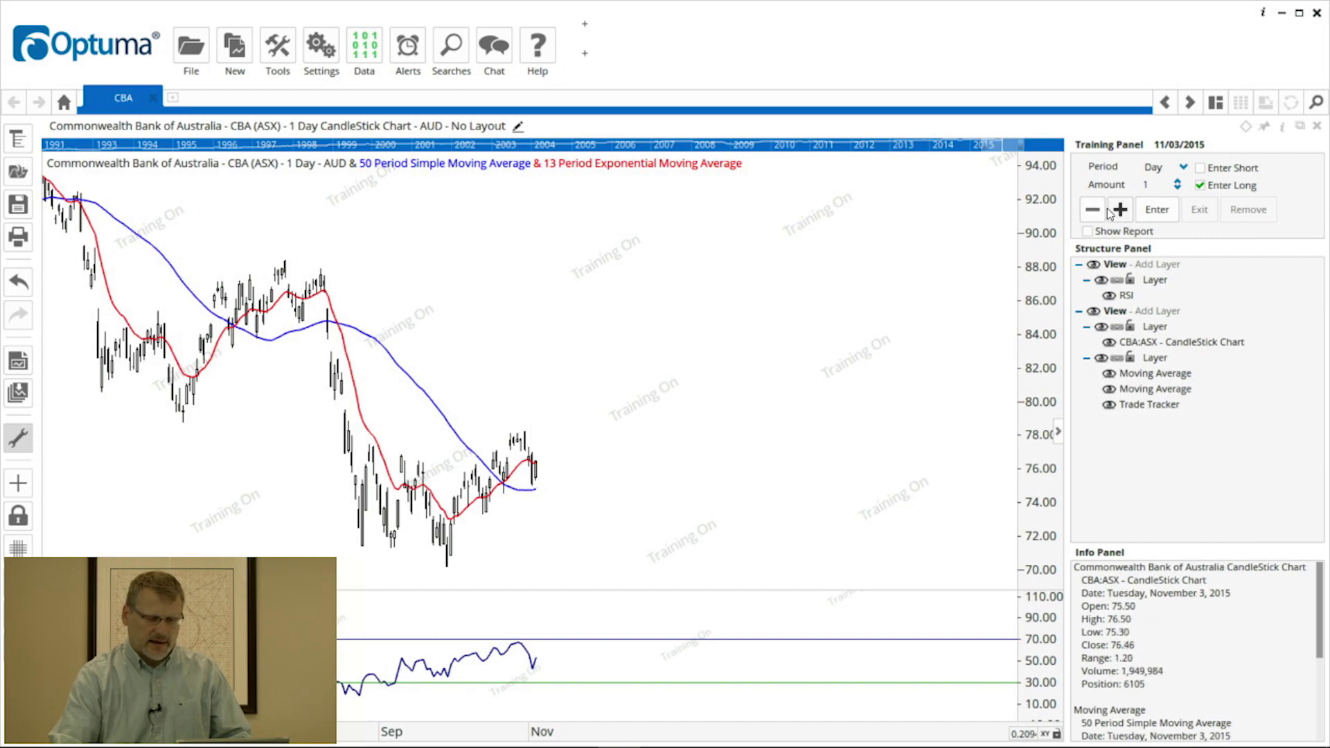
{"action": "left_click", "coordinate": [1119, 209]}
{"action": "left_click", "coordinate": [1121, 209]}
{"action": "left_click", "coordinate": [1120, 208]}
{"action": "left_click", "coordinate": [1119, 209]}
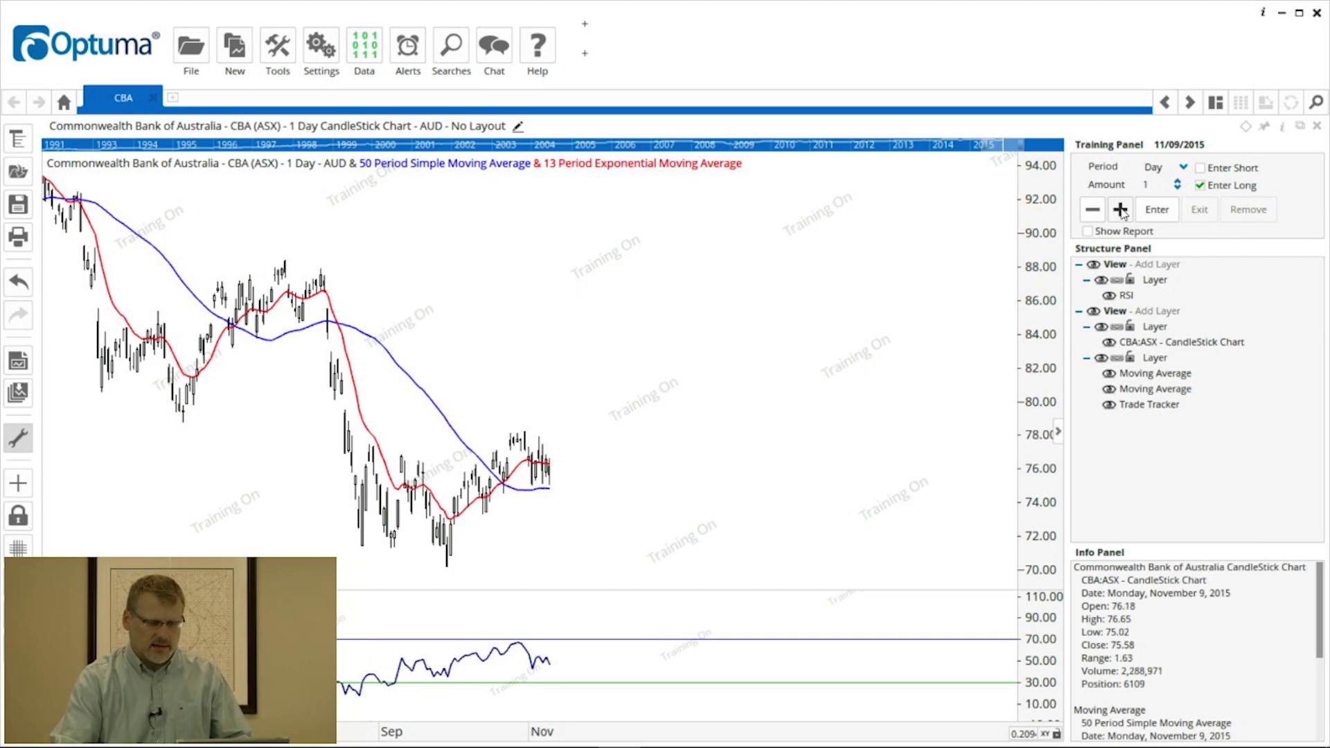
{"action": "left_click", "coordinate": [1120, 209]}
{"action": "left_click", "coordinate": [1121, 208]}
{"action": "left_click", "coordinate": [1120, 209]}
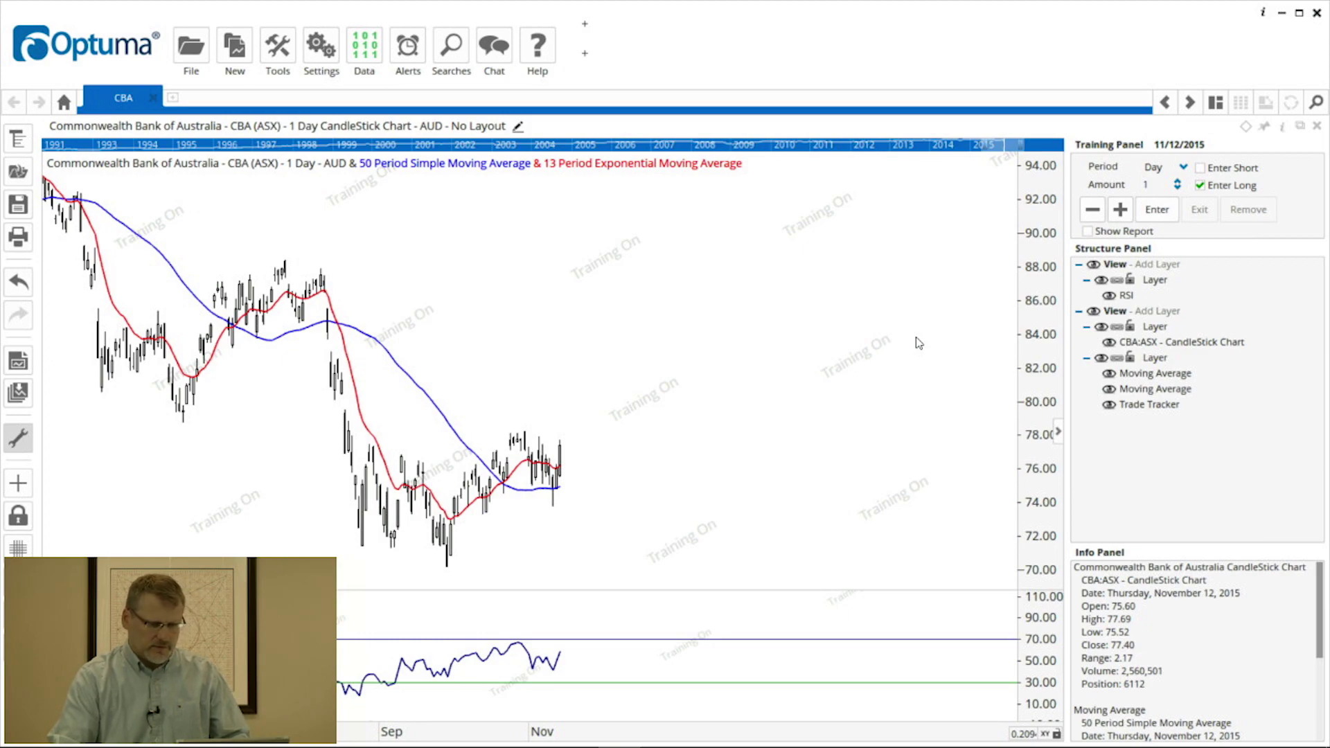
{"action": "left_click", "coordinate": [1163, 212]}
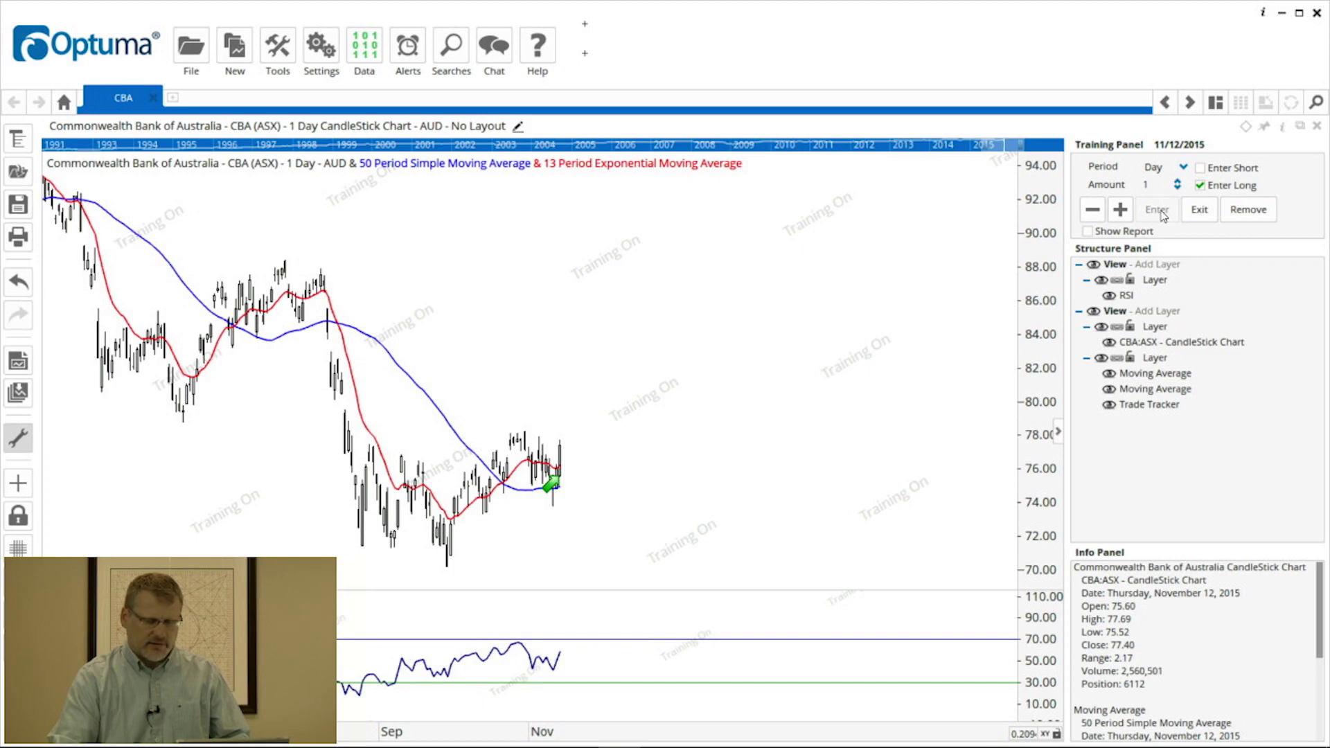
Step: Advance the chart twenty trading days to 10 December 2015 and exit the long trade there
{"action": "left_click", "coordinate": [1121, 211]}
{"action": "left_click", "coordinate": [1121, 211]}
{"action": "left_click", "coordinate": [1121, 211]}
{"action": "left_click", "coordinate": [1122, 211]}
{"action": "left_click", "coordinate": [1120, 211]}
{"action": "left_click", "coordinate": [1121, 211]}
{"action": "left_click", "coordinate": [1122, 212]}
{"action": "left_click", "coordinate": [1121, 210]}
{"action": "left_click", "coordinate": [1121, 211]}
{"action": "left_click", "coordinate": [1122, 211]}
{"action": "left_click", "coordinate": [1121, 211]}
{"action": "left_click", "coordinate": [1121, 211]}
{"action": "left_click", "coordinate": [1121, 211]}
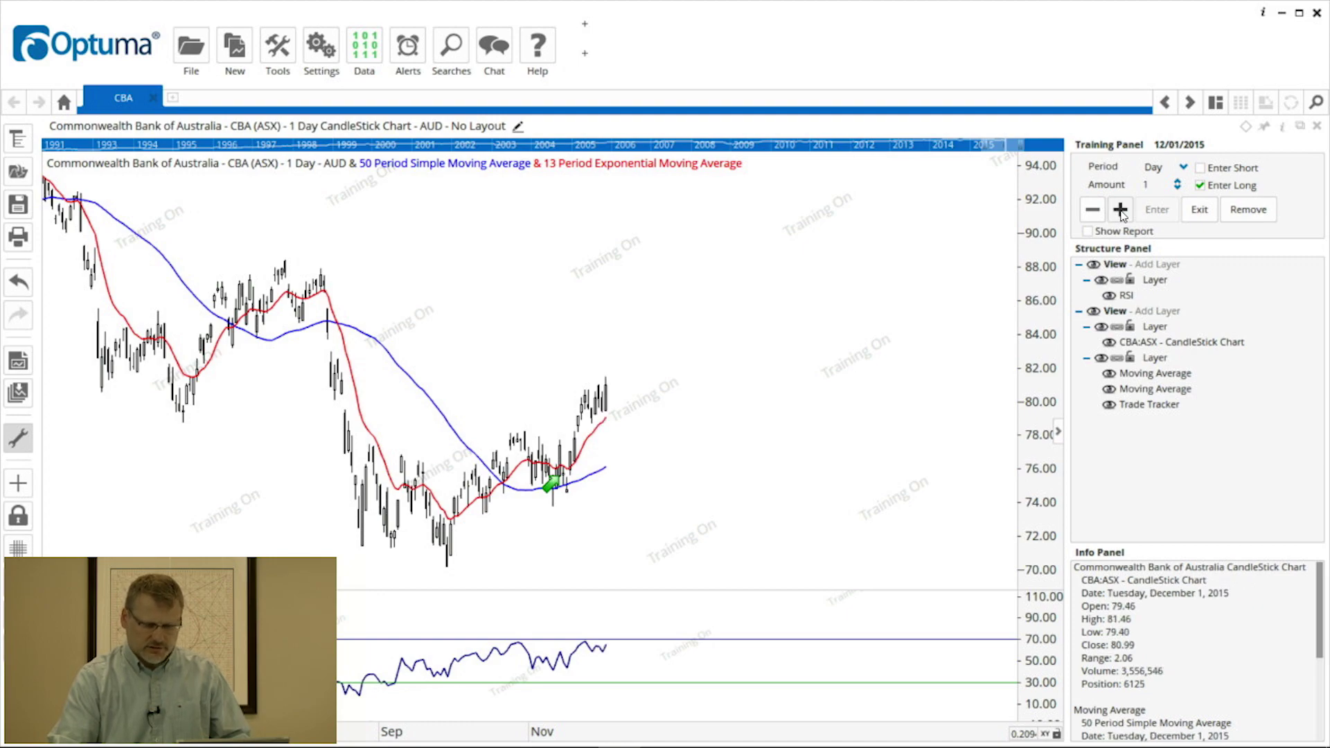
{"action": "left_click", "coordinate": [1120, 212]}
{"action": "left_click", "coordinate": [1121, 212]}
{"action": "left_click", "coordinate": [1121, 212]}
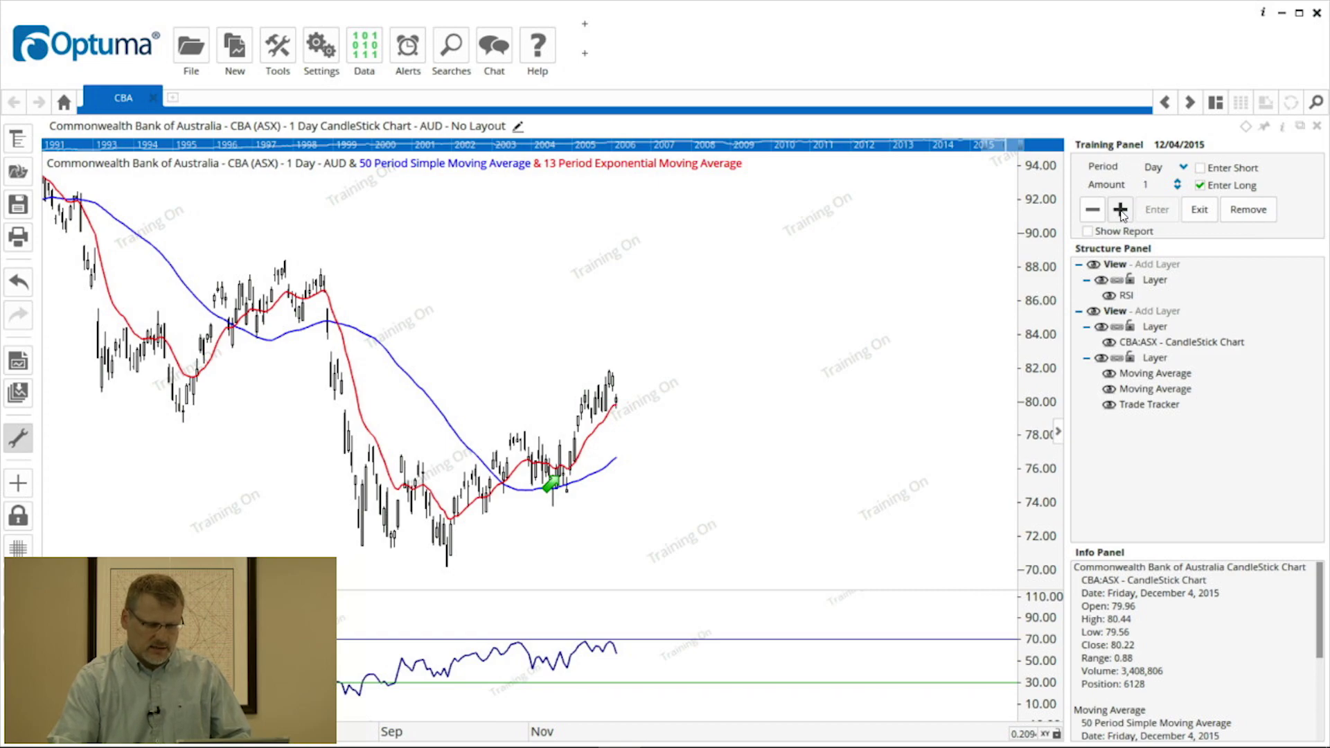
{"action": "left_click", "coordinate": [1121, 210]}
{"action": "left_click", "coordinate": [1122, 212]}
{"action": "left_click", "coordinate": [1121, 211]}
{"action": "left_click", "coordinate": [1122, 212]}
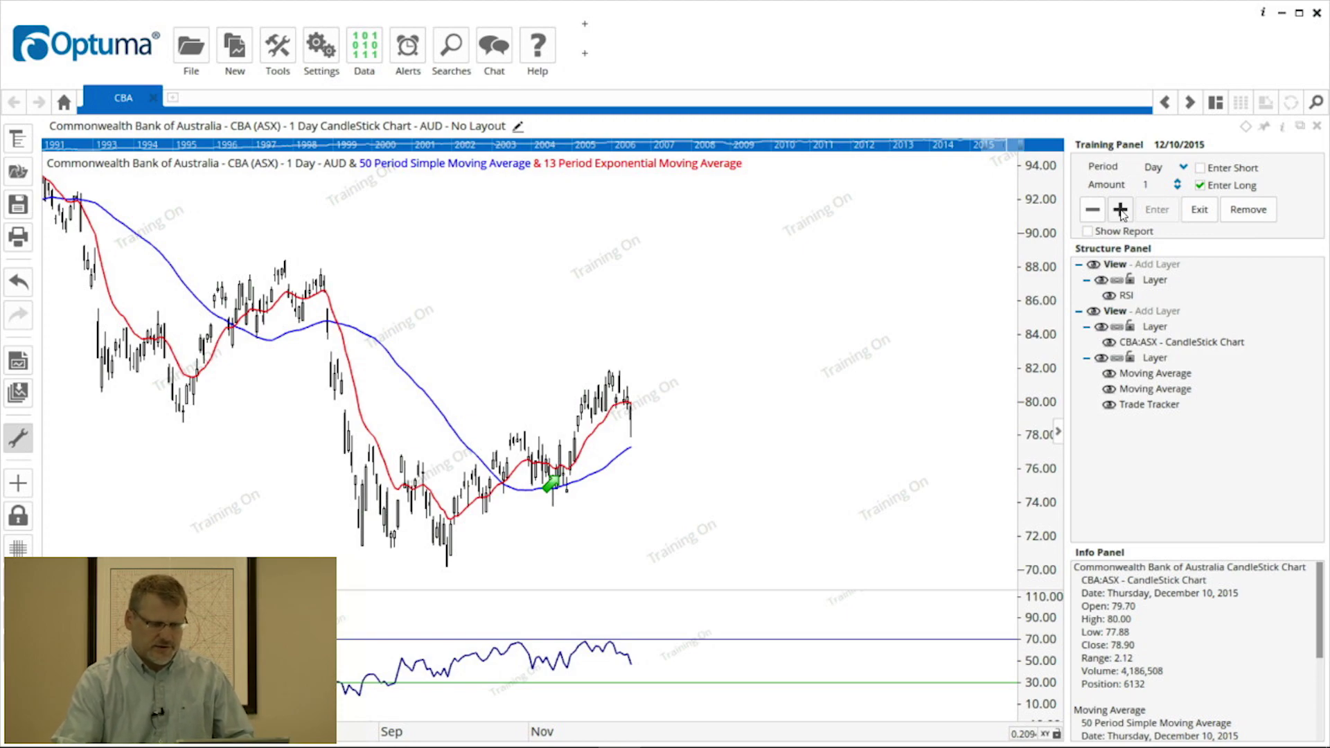
{"action": "left_click", "coordinate": [1205, 216]}
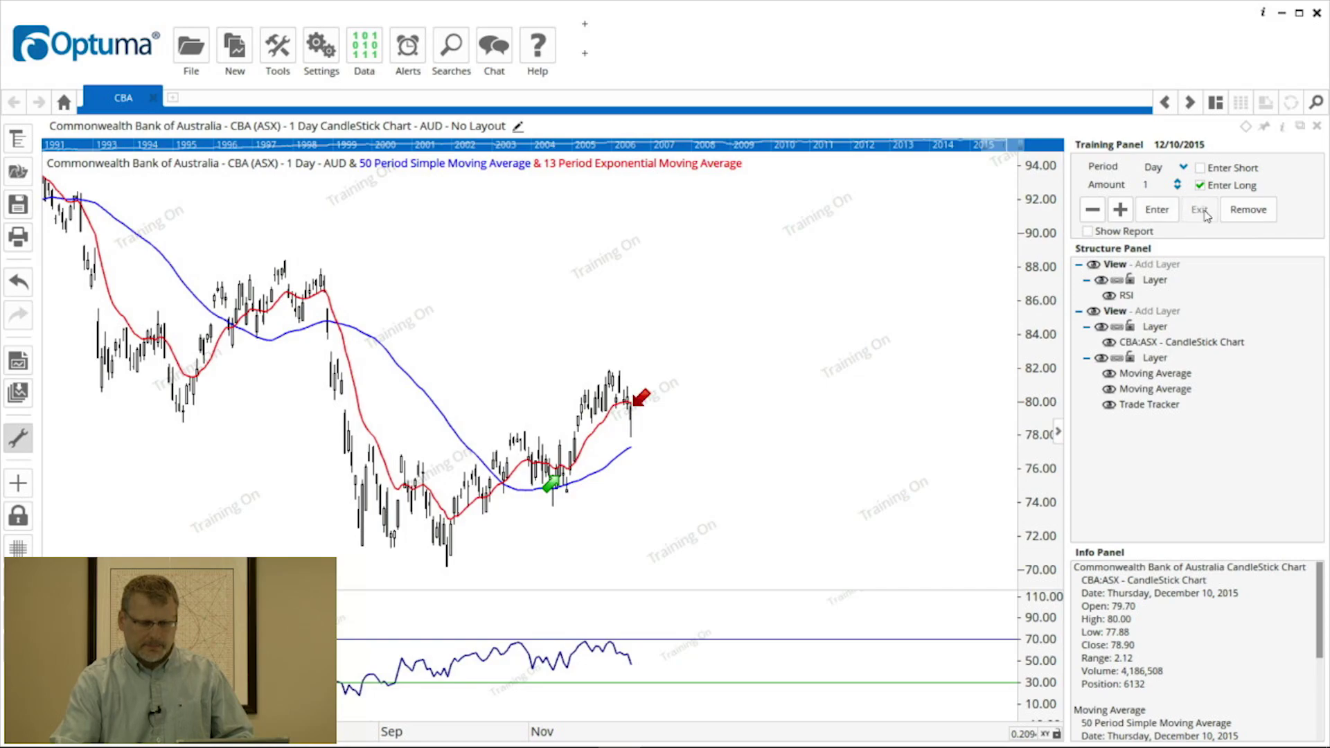
Step: Show the trade report with the $4.10 profit and advance the chart to 6 January 2016
{"action": "left_click", "coordinate": [1089, 232]}
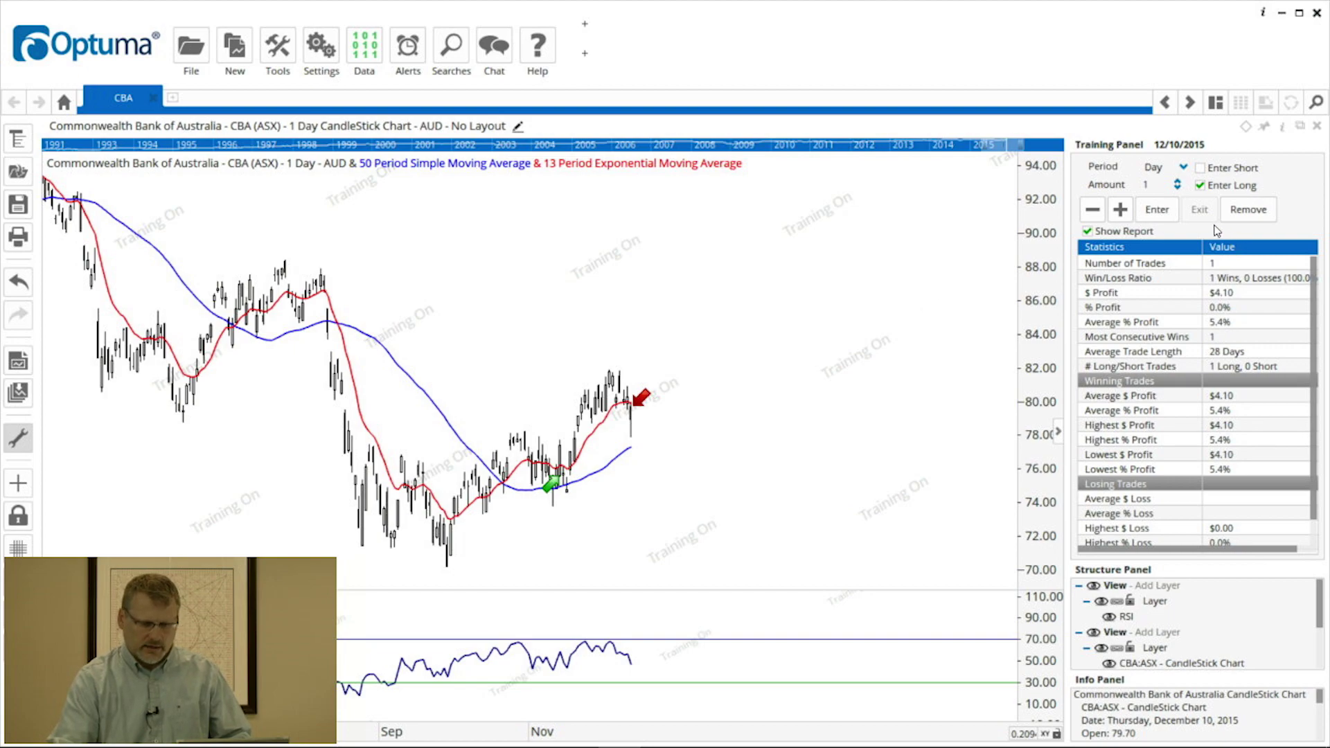
{"action": "left_click", "coordinate": [1119, 210]}
{"action": "left_click", "coordinate": [1120, 209]}
{"action": "left_click", "coordinate": [1120, 210]}
{"action": "left_click", "coordinate": [1120, 209]}
{"action": "left_click", "coordinate": [1120, 209]}
{"action": "left_click", "coordinate": [1120, 209]}
{"action": "left_click", "coordinate": [1120, 209]}
{"action": "left_click", "coordinate": [1120, 209]}
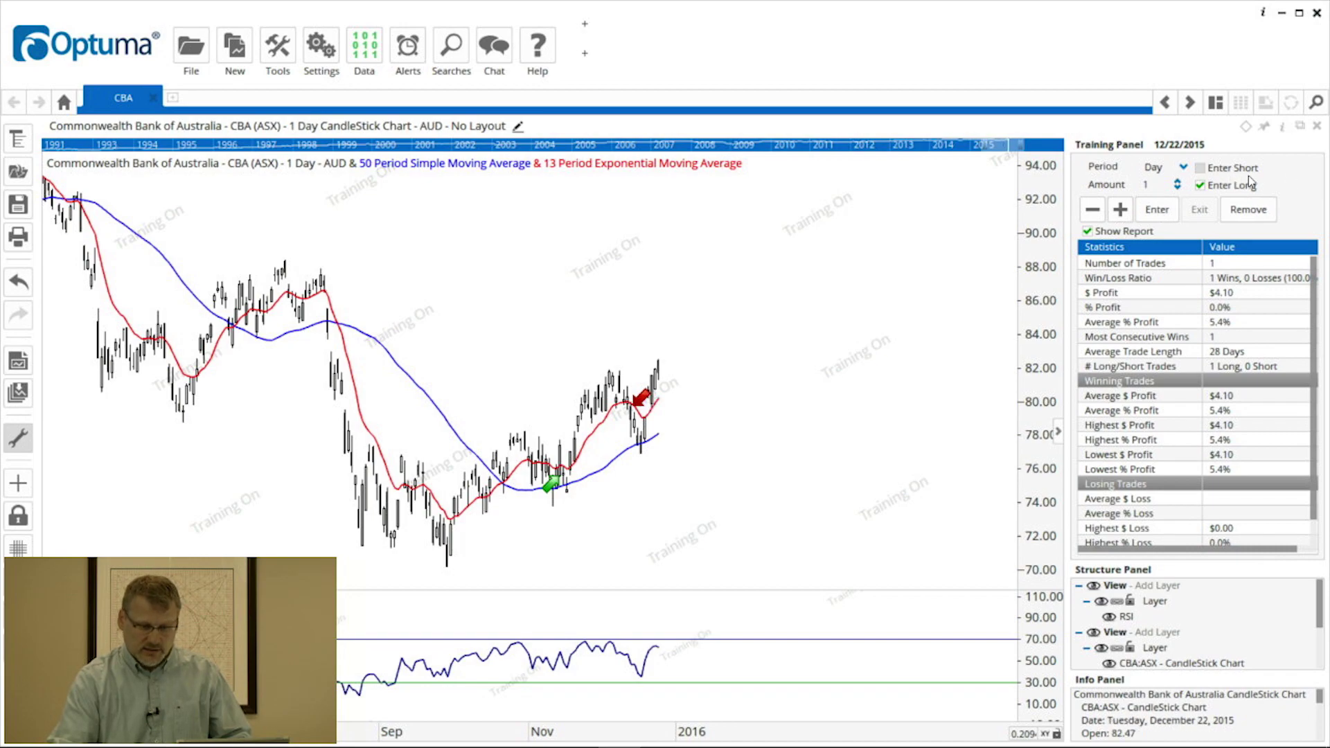
{"action": "left_click", "coordinate": [1124, 212]}
{"action": "left_click", "coordinate": [1123, 212]}
{"action": "left_click", "coordinate": [1124, 212]}
{"action": "left_click", "coordinate": [1123, 212]}
{"action": "left_click", "coordinate": [1123, 212]}
{"action": "left_click", "coordinate": [1124, 212]}
{"action": "left_click", "coordinate": [1123, 212]}
{"action": "left_click", "coordinate": [1123, 213]}
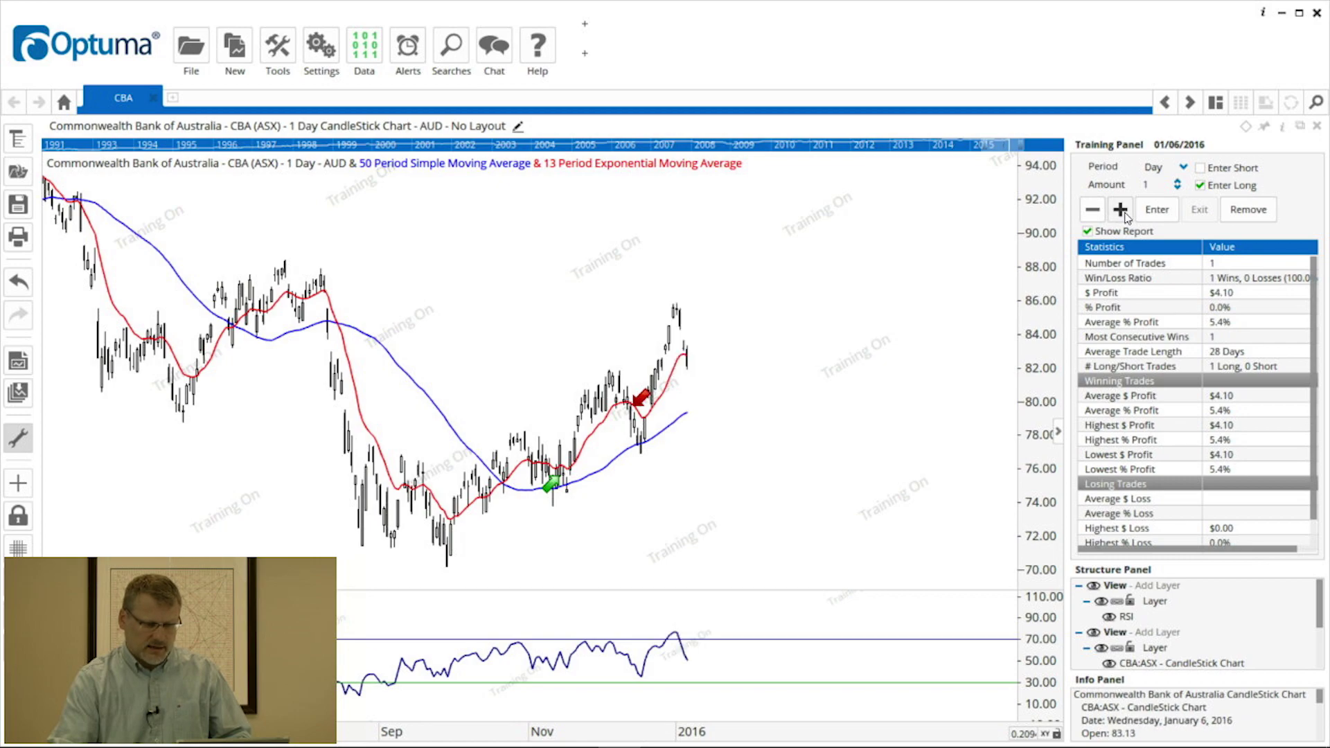
{"action": "left_click", "coordinate": [1123, 212]}
{"action": "left_click", "coordinate": [1123, 212]}
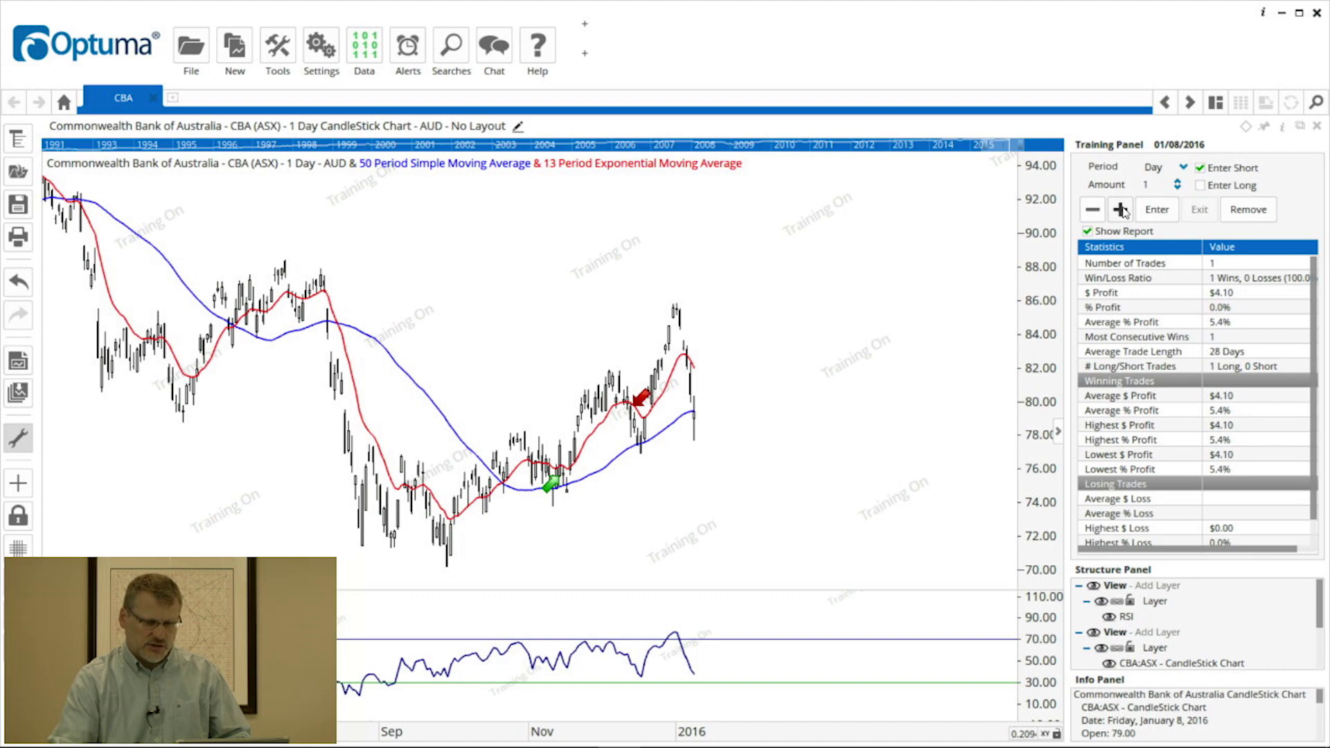
Step: Enter a short trade, advance the chart twenty-one days, then exit it for a second win
{"action": "left_click", "coordinate": [1155, 214]}
{"action": "left_click", "coordinate": [1121, 211]}
{"action": "left_click", "coordinate": [1120, 211]}
{"action": "left_click", "coordinate": [1121, 211]}
{"action": "left_click", "coordinate": [1121, 210]}
{"action": "left_click", "coordinate": [1121, 210]}
{"action": "left_click", "coordinate": [1122, 210]}
{"action": "left_click", "coordinate": [1121, 210]}
{"action": "left_click", "coordinate": [1121, 210]}
{"action": "left_click", "coordinate": [1120, 209]}
{"action": "left_click", "coordinate": [1122, 209]}
{"action": "left_click", "coordinate": [1120, 210]}
{"action": "left_click", "coordinate": [1121, 210]}
{"action": "left_click", "coordinate": [1121, 210]}
{"action": "left_click", "coordinate": [1121, 211]}
{"action": "left_click", "coordinate": [1120, 210]}
{"action": "left_click", "coordinate": [1121, 210]}
{"action": "left_click", "coordinate": [1121, 209]}
{"action": "left_click", "coordinate": [1121, 210]}
{"action": "left_click", "coordinate": [1121, 210]}
{"action": "left_click", "coordinate": [1121, 210]}
{"action": "left_click", "coordinate": [1121, 210]}
{"action": "left_click", "coordinate": [1122, 210]}
{"action": "left_click", "coordinate": [1122, 210]}
{"action": "left_click", "coordinate": [1121, 210]}
{"action": "left_click", "coordinate": [1121, 210]}
{"action": "left_click", "coordinate": [1121, 210]}
{"action": "left_click", "coordinate": [1122, 210]}
{"action": "left_click", "coordinate": [1122, 210]}
{"action": "left_click", "coordinate": [1120, 210]}
{"action": "left_click", "coordinate": [1121, 211]}
{"action": "left_click", "coordinate": [1121, 210]}
{"action": "left_click", "coordinate": [1121, 210]}
{"action": "left_click", "coordinate": [1120, 210]}
{"action": "left_click", "coordinate": [1122, 209]}
{"action": "left_click", "coordinate": [1120, 210]}
{"action": "left_click", "coordinate": [1121, 210]}
{"action": "left_click", "coordinate": [1121, 210]}
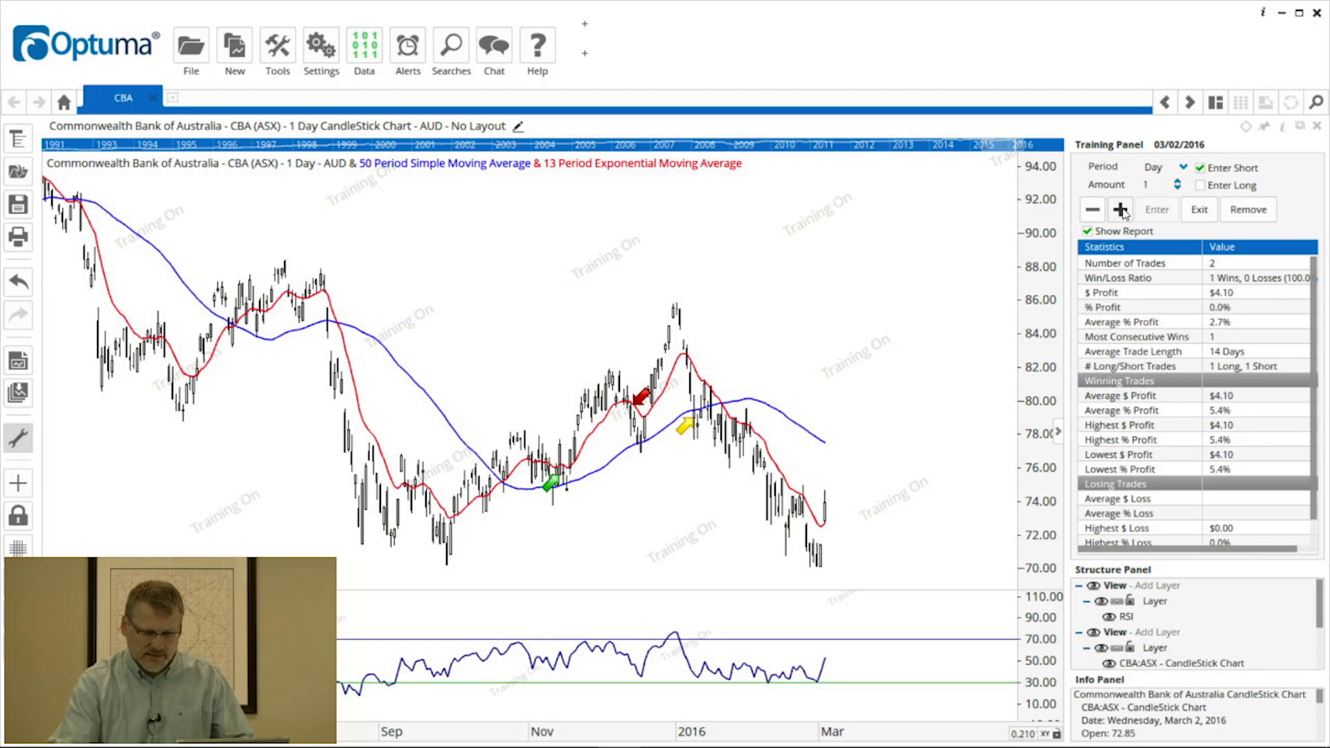
{"action": "left_click", "coordinate": [1193, 211]}
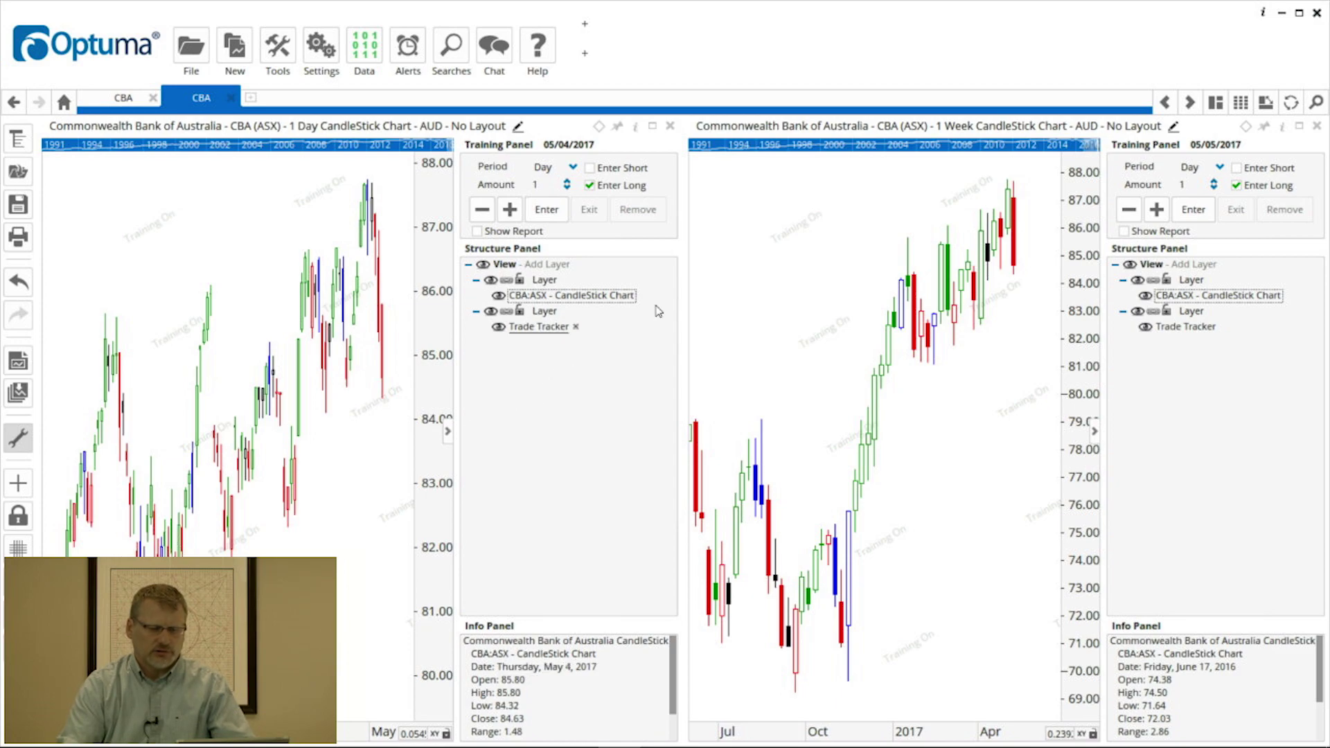
Step: Collapse the daily chart's side panels and set the training date to 10 June 2014
{"action": "left_click", "coordinate": [448, 432]}
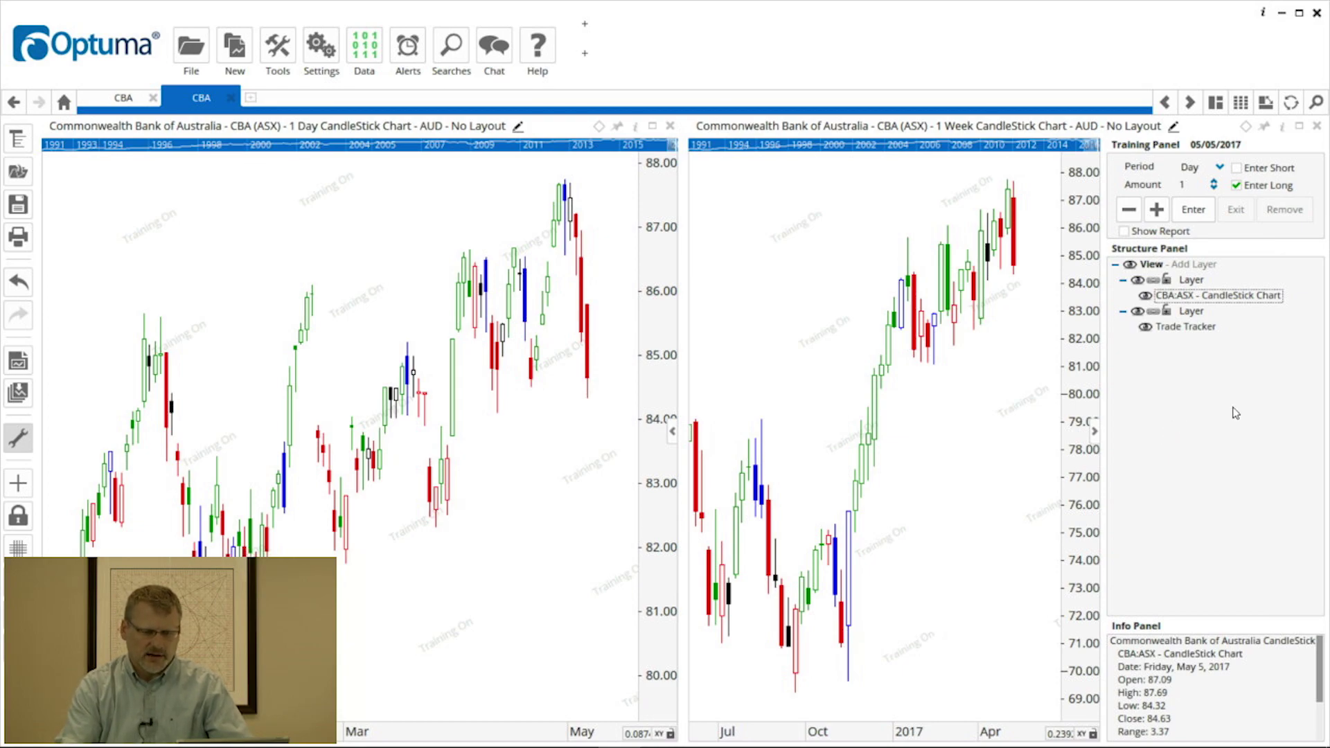
{"action": "left_click", "coordinate": [1219, 145]}
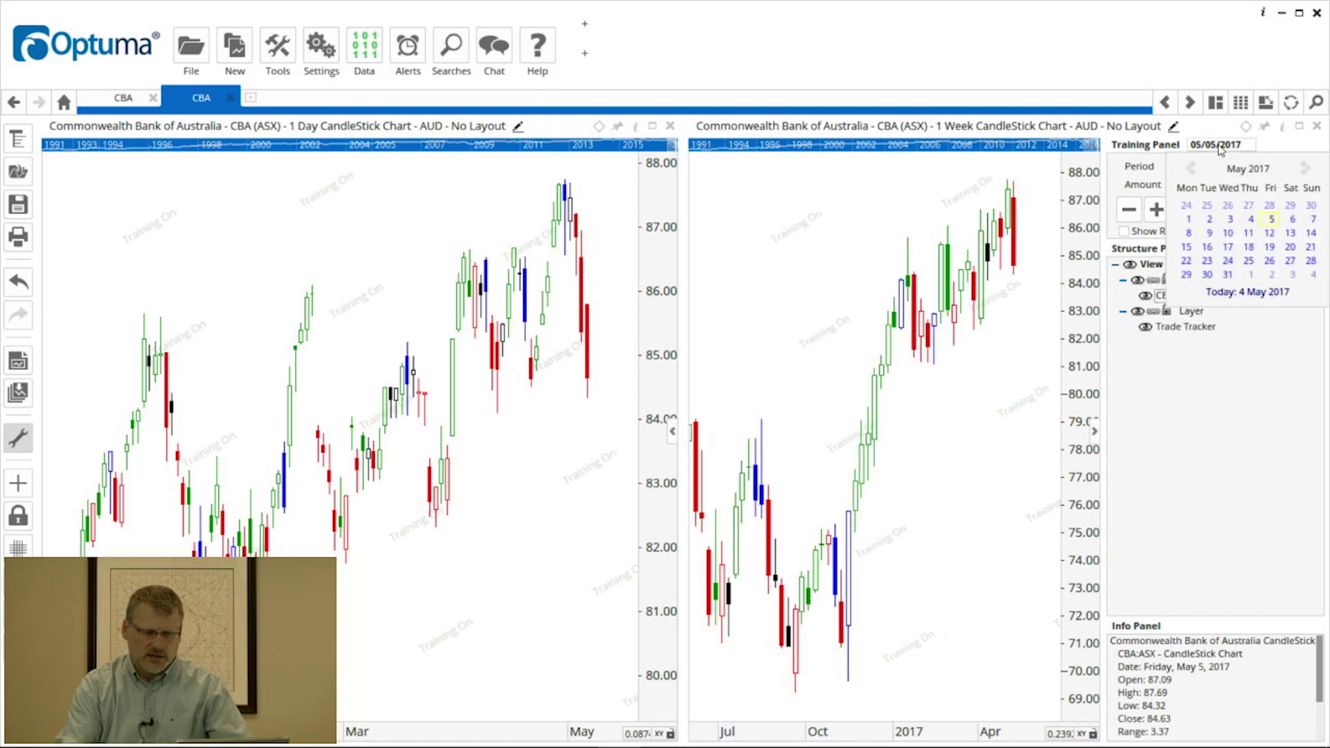
{"action": "left_click", "coordinate": [1247, 169]}
{"action": "left_click", "coordinate": [1250, 174]}
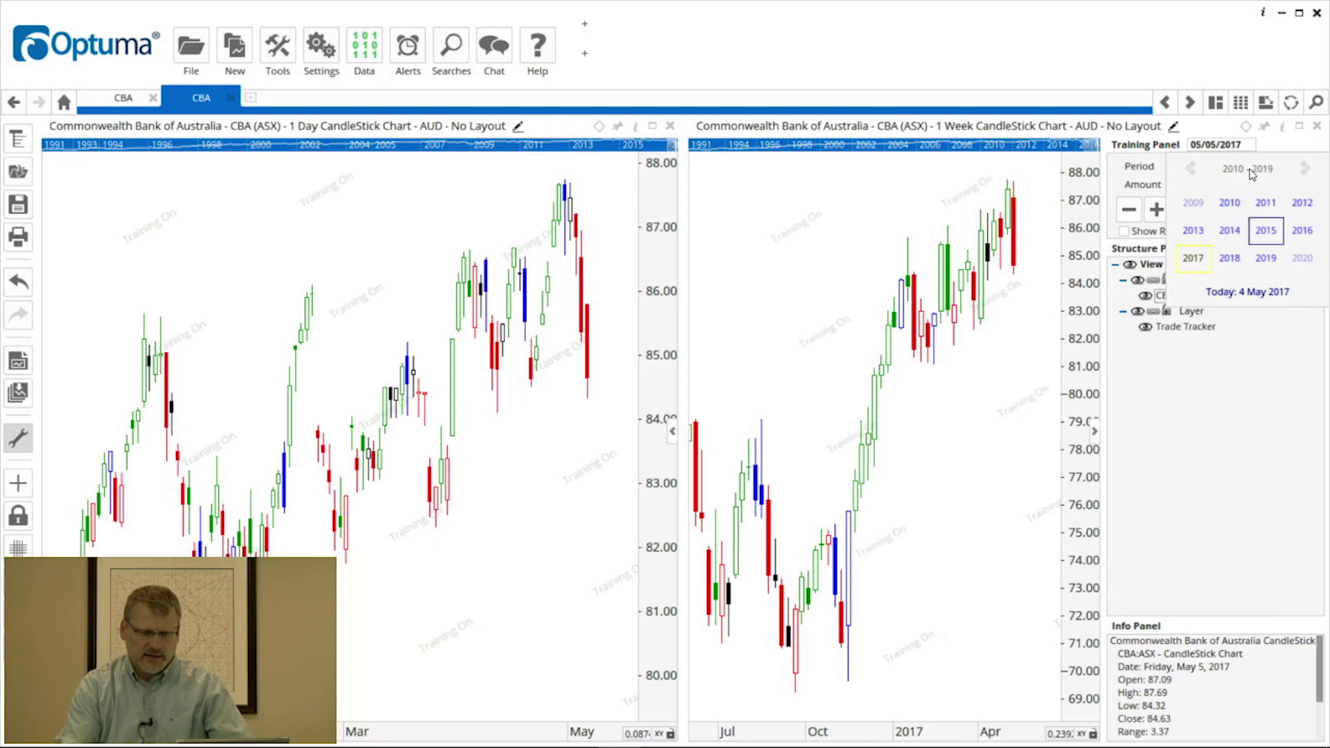
{"action": "left_click", "coordinate": [1231, 232]}
{"action": "left_click", "coordinate": [1232, 232]}
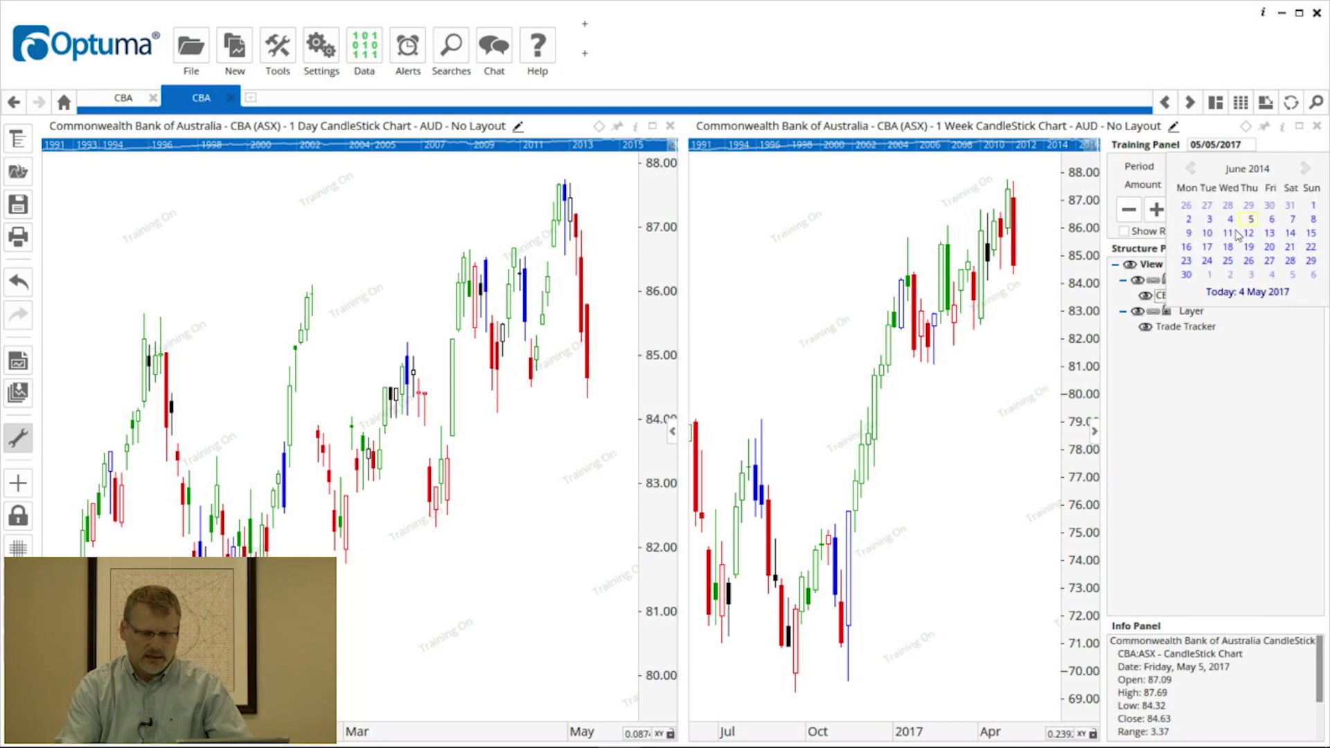
{"action": "left_click", "coordinate": [1217, 234]}
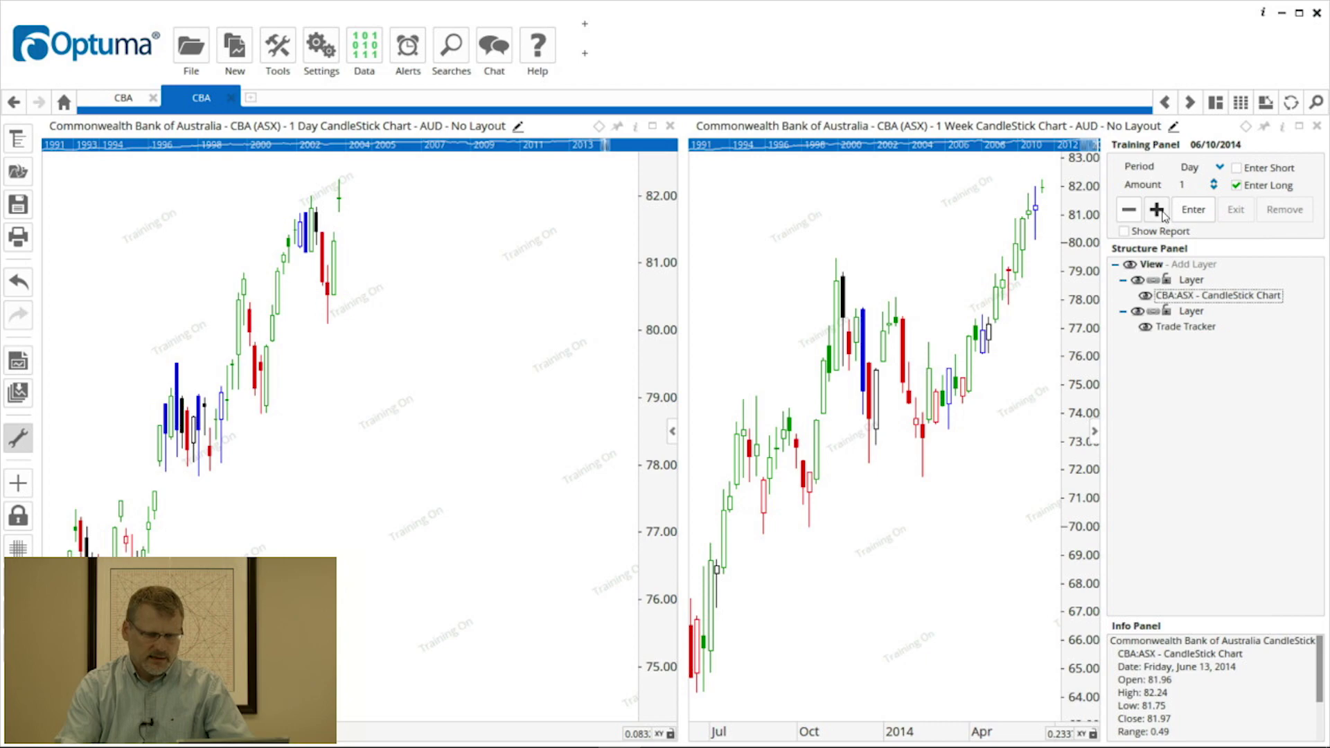
Step: Set the step Period to Bar and advance both charts five weekly bars to 18 July 2014
{"action": "left_click", "coordinate": [1221, 167]}
{"action": "left_click", "coordinate": [1202, 238]}
{"action": "left_click", "coordinate": [1156, 208]}
{"action": "left_click", "coordinate": [1157, 209]}
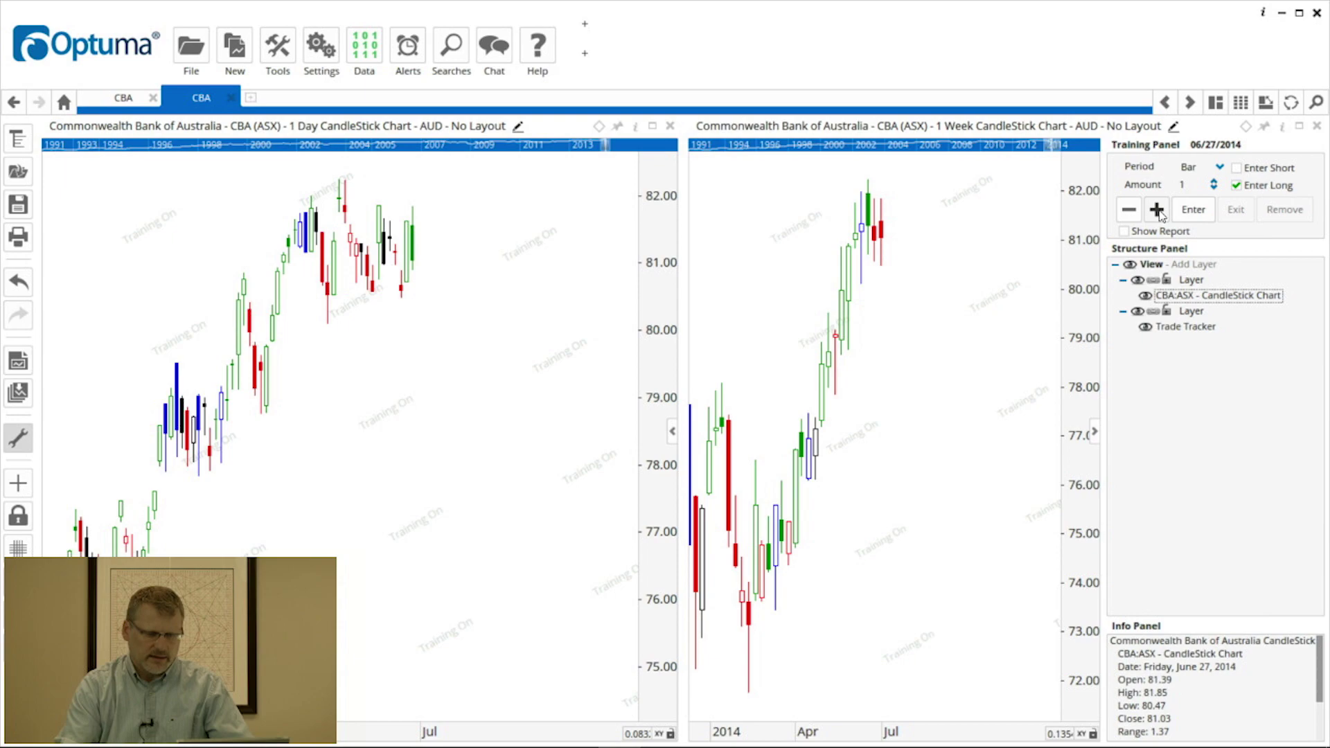
{"action": "left_click", "coordinate": [1156, 209]}
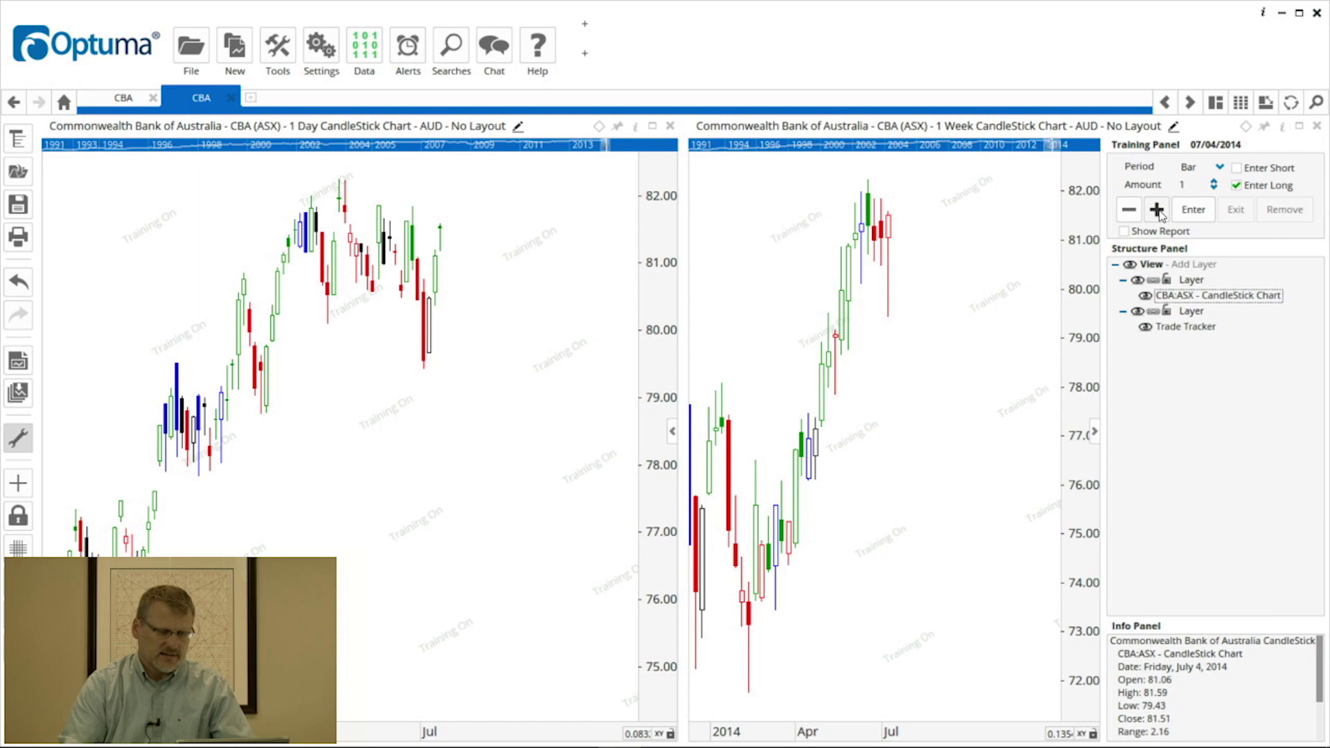
{"action": "left_click", "coordinate": [1156, 211]}
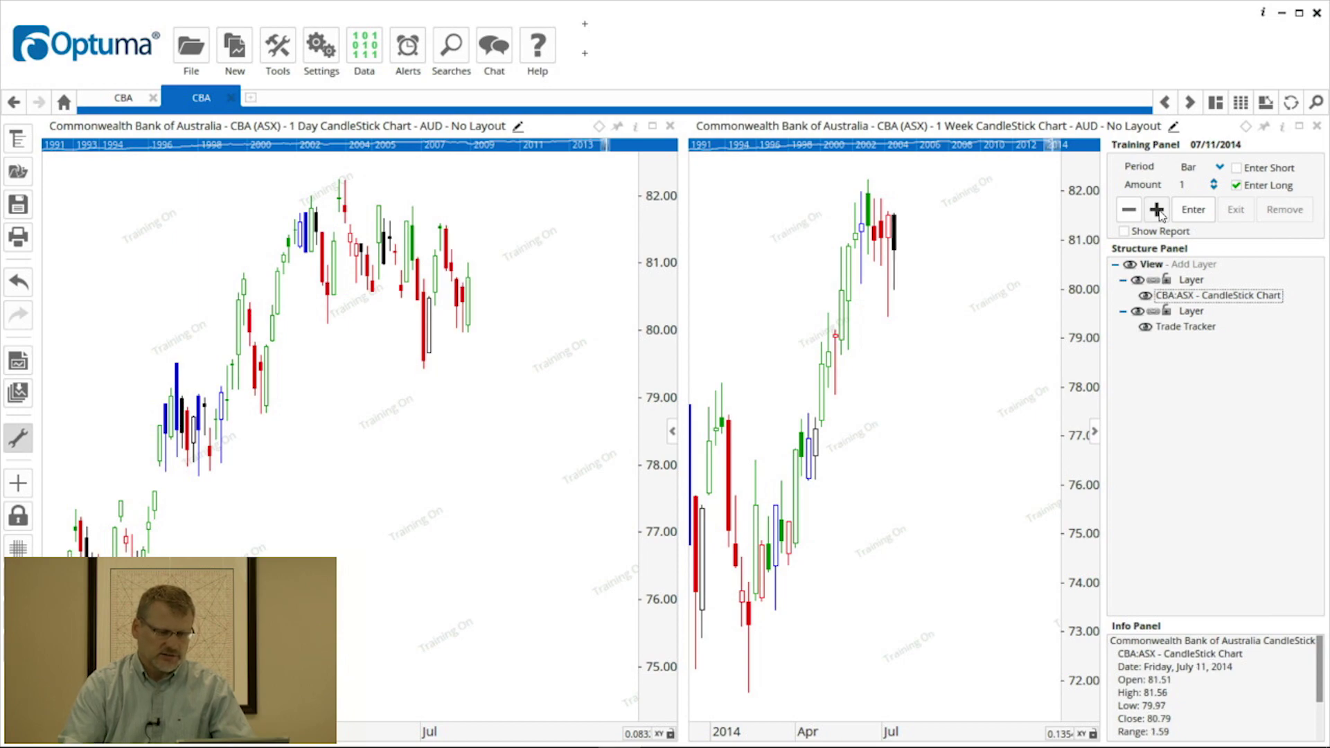
{"action": "left_click", "coordinate": [1155, 210]}
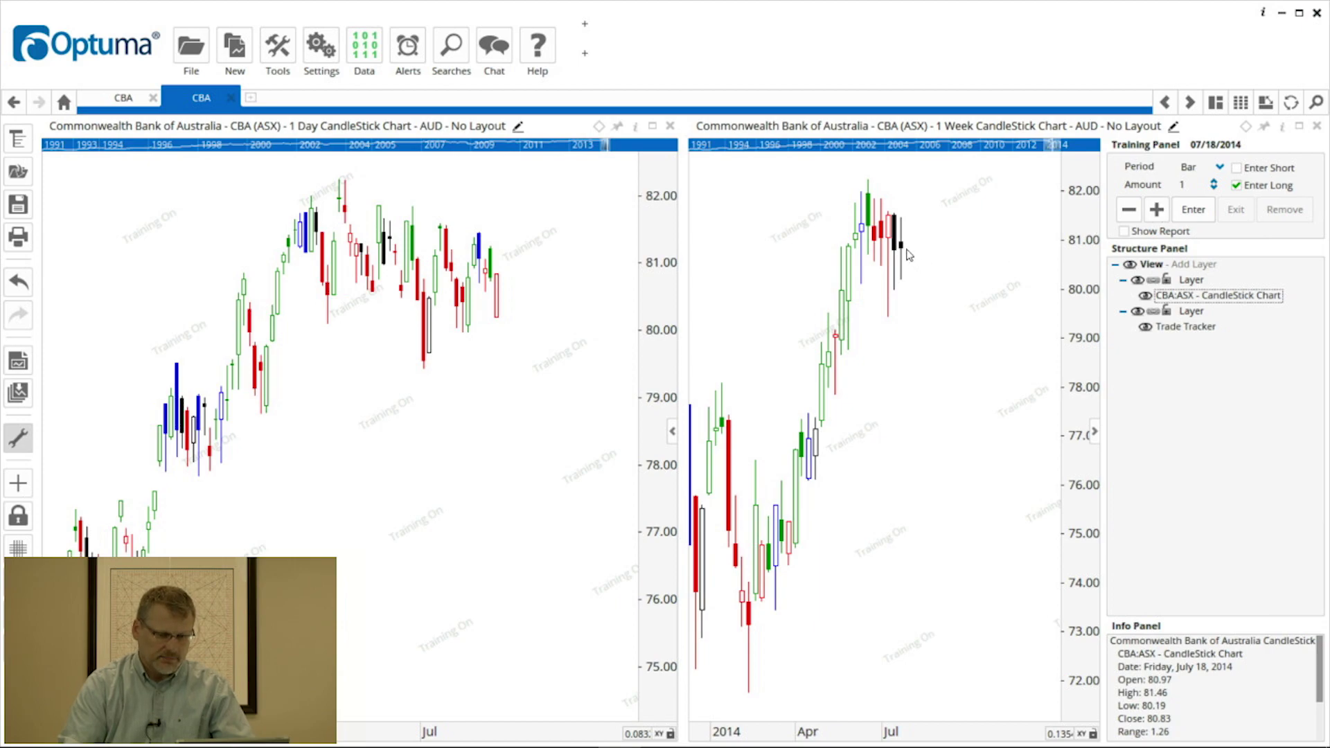
{"action": "mouse_move", "coordinate": [907, 254]}
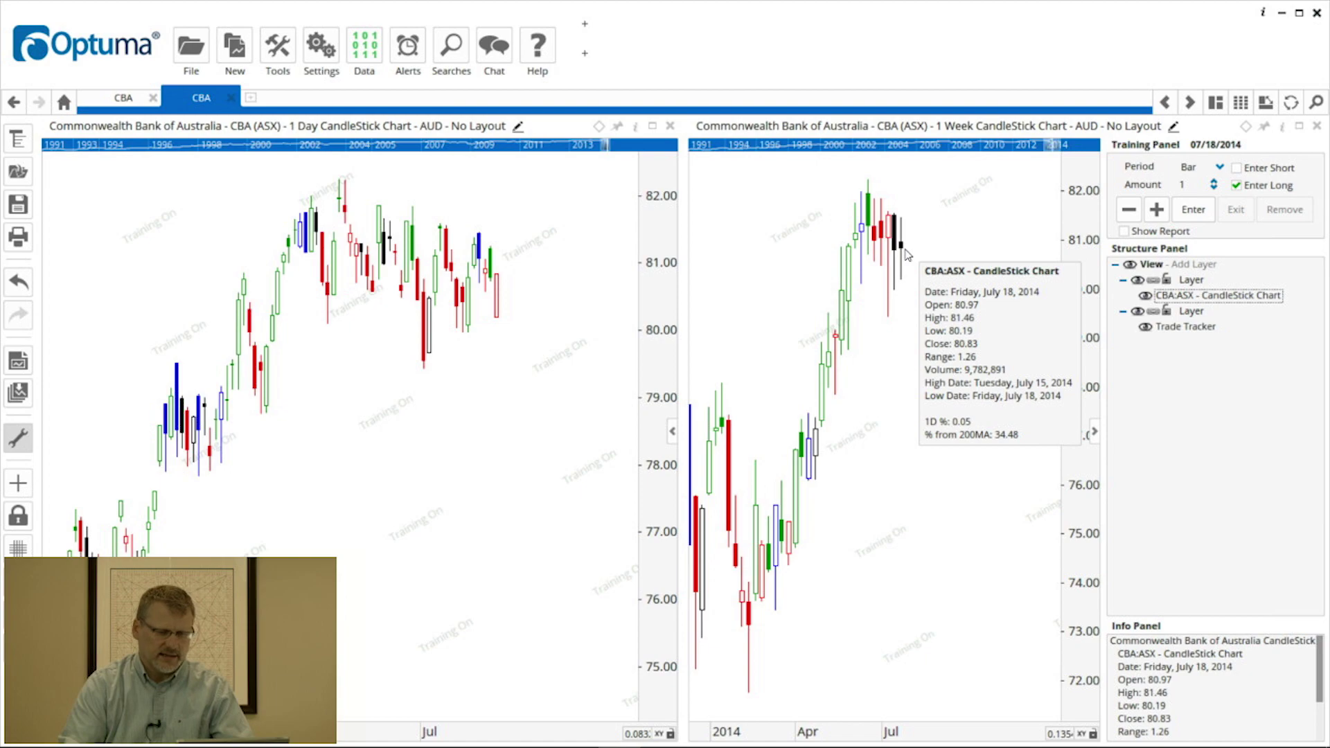
Step: Switch the step Period back to Day and advance both charts ten days to 30 July 2014
{"action": "left_click", "coordinate": [1219, 168]}
{"action": "left_click", "coordinate": [1198, 201]}
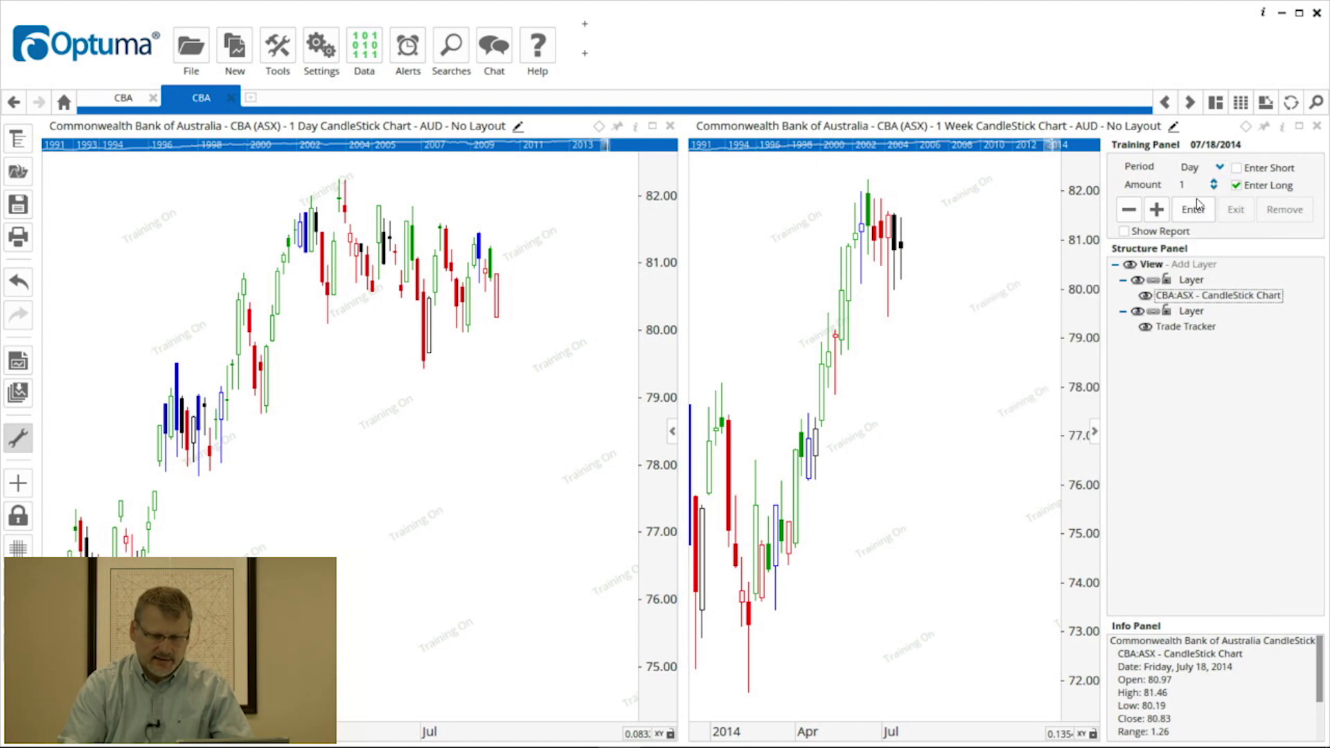
{"action": "left_click", "coordinate": [1156, 210]}
{"action": "left_click", "coordinate": [1157, 210]}
{"action": "left_click", "coordinate": [1156, 209]}
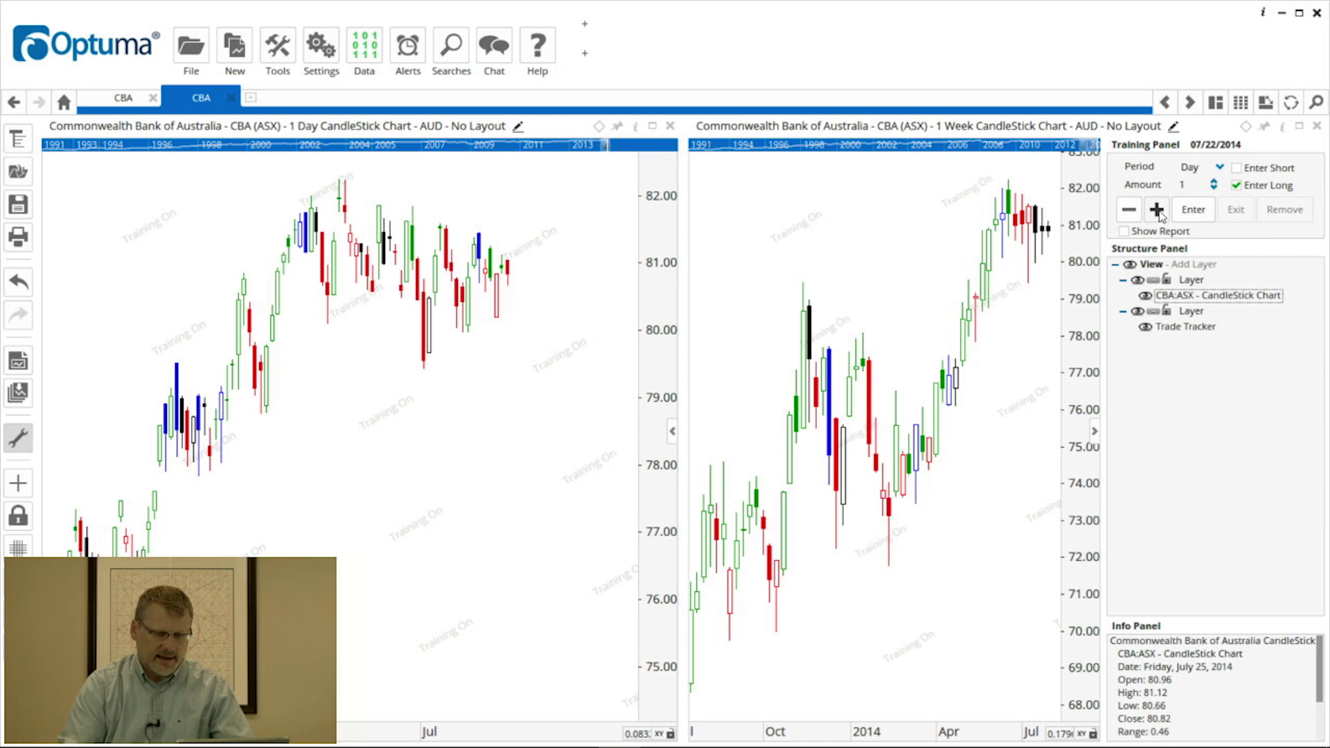
{"action": "left_click", "coordinate": [1158, 211]}
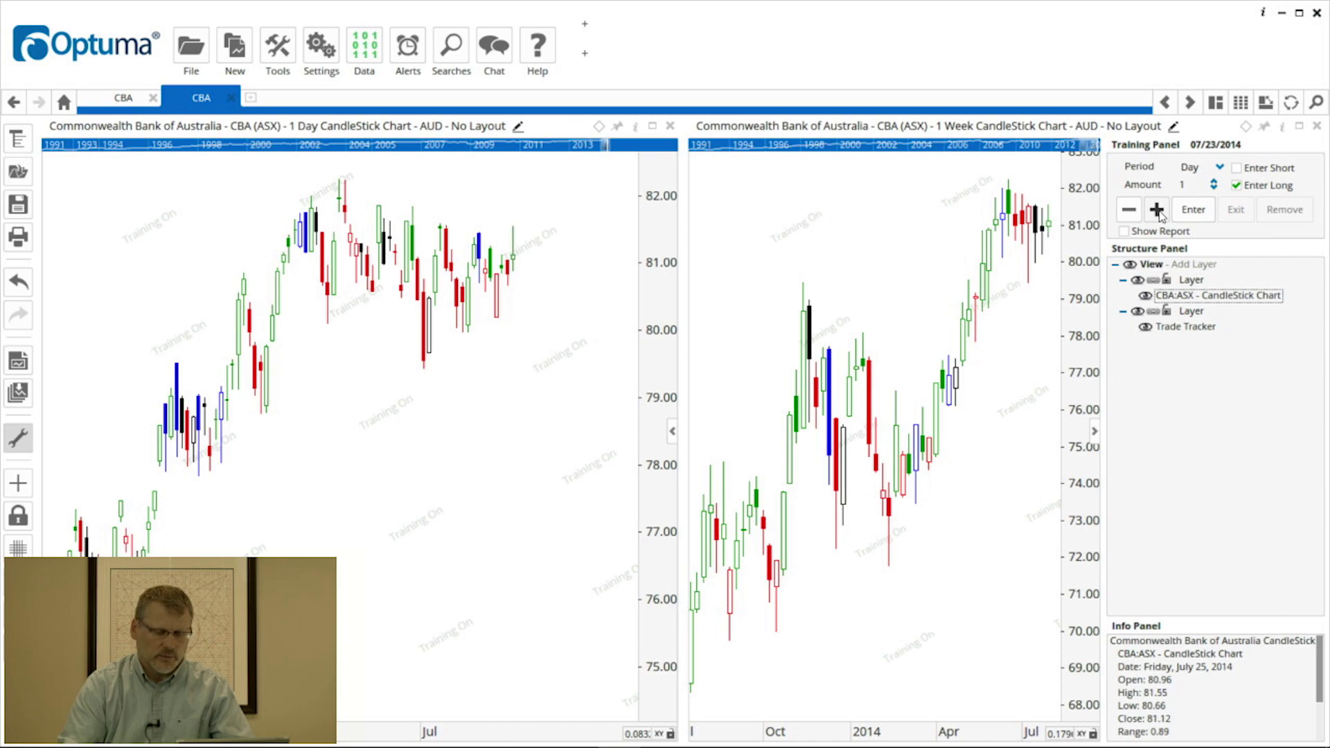
{"action": "left_click", "coordinate": [1156, 210]}
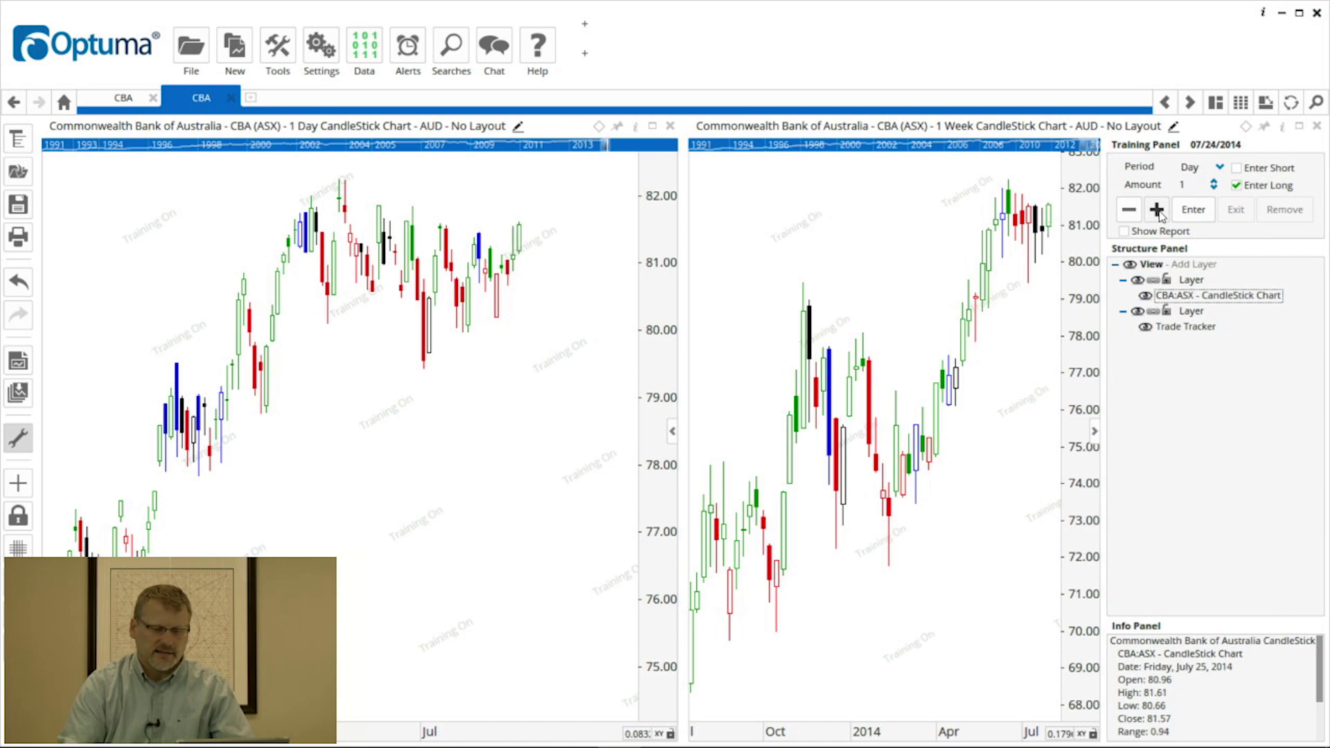
{"action": "left_click", "coordinate": [1156, 209]}
{"action": "left_click", "coordinate": [1156, 211]}
{"action": "left_click", "coordinate": [1156, 210]}
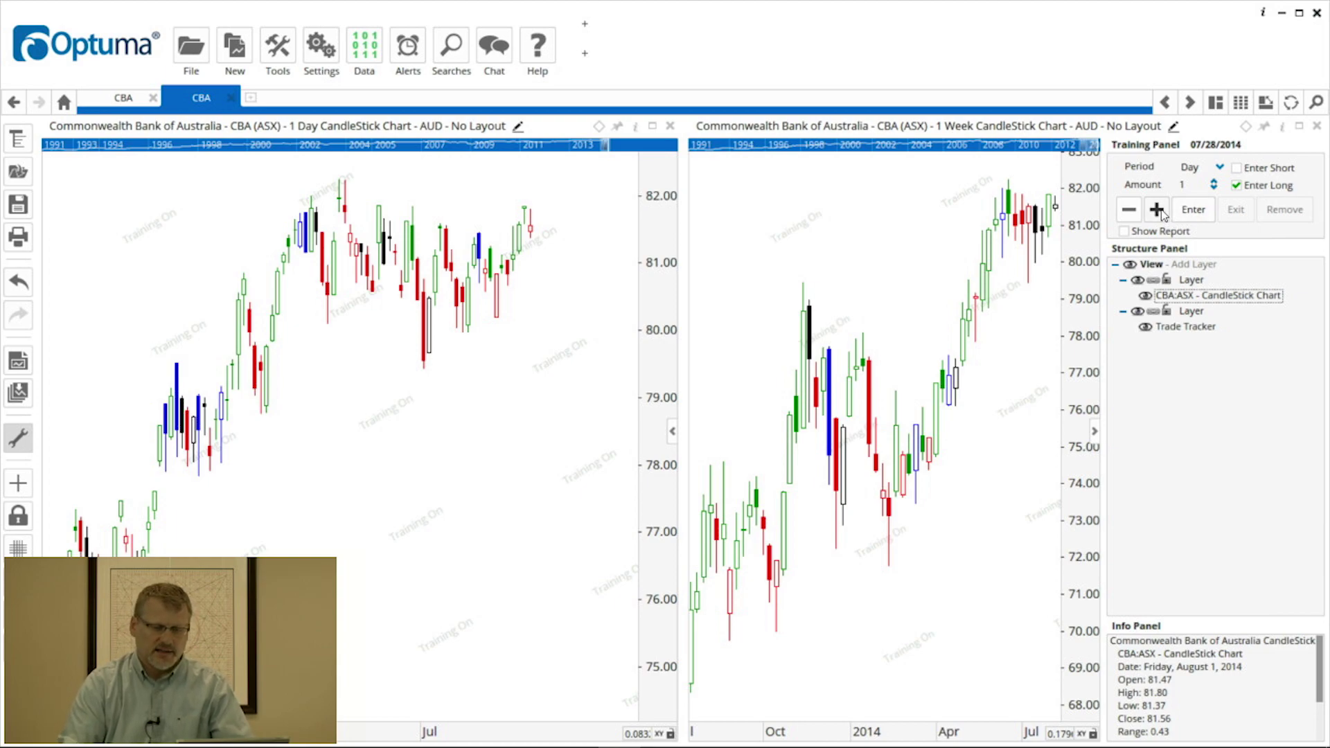
{"action": "left_click", "coordinate": [1155, 209]}
{"action": "left_click", "coordinate": [1156, 209]}
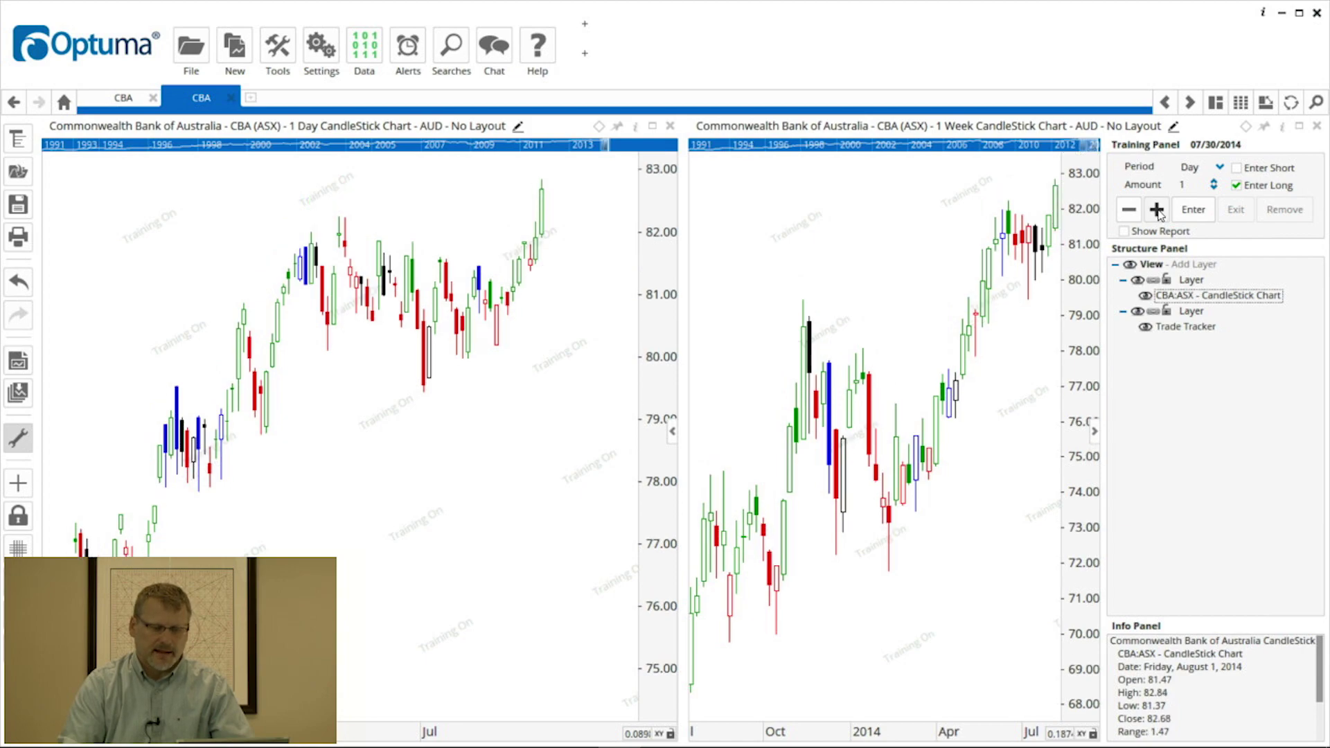